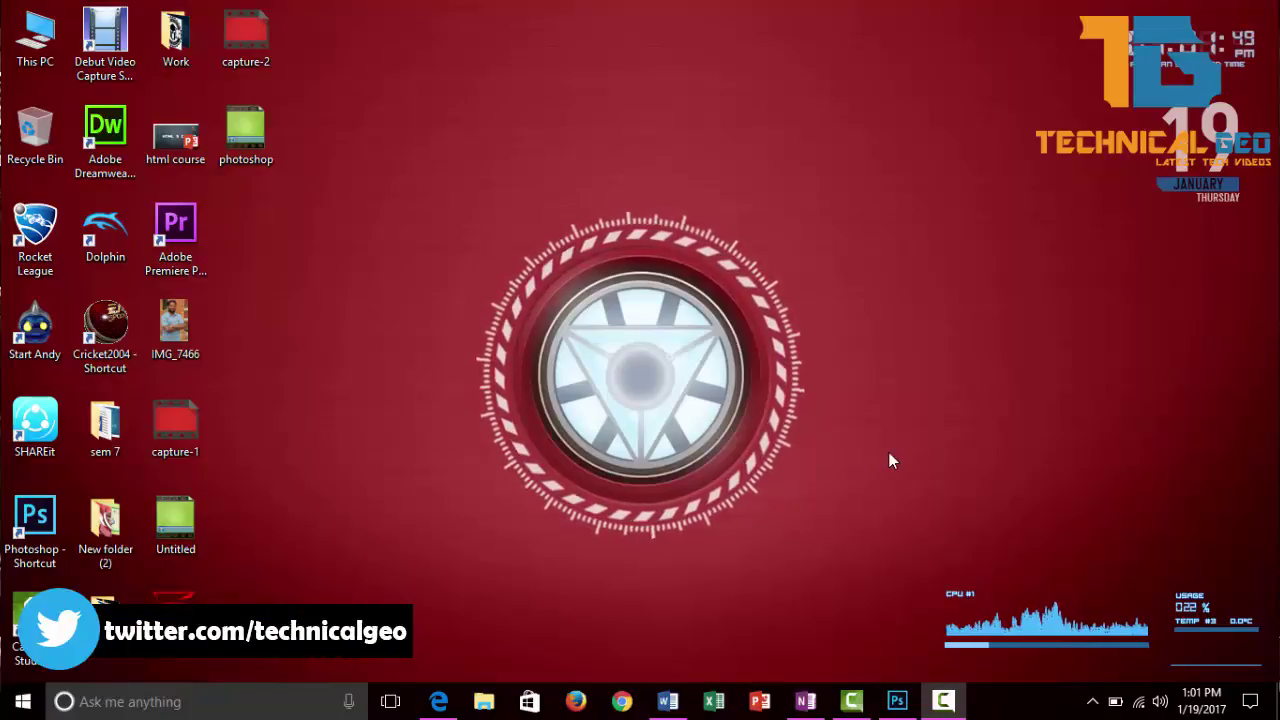
In Chrome on the Google homepage, enter the search query 'google input tools'
click(622, 700)
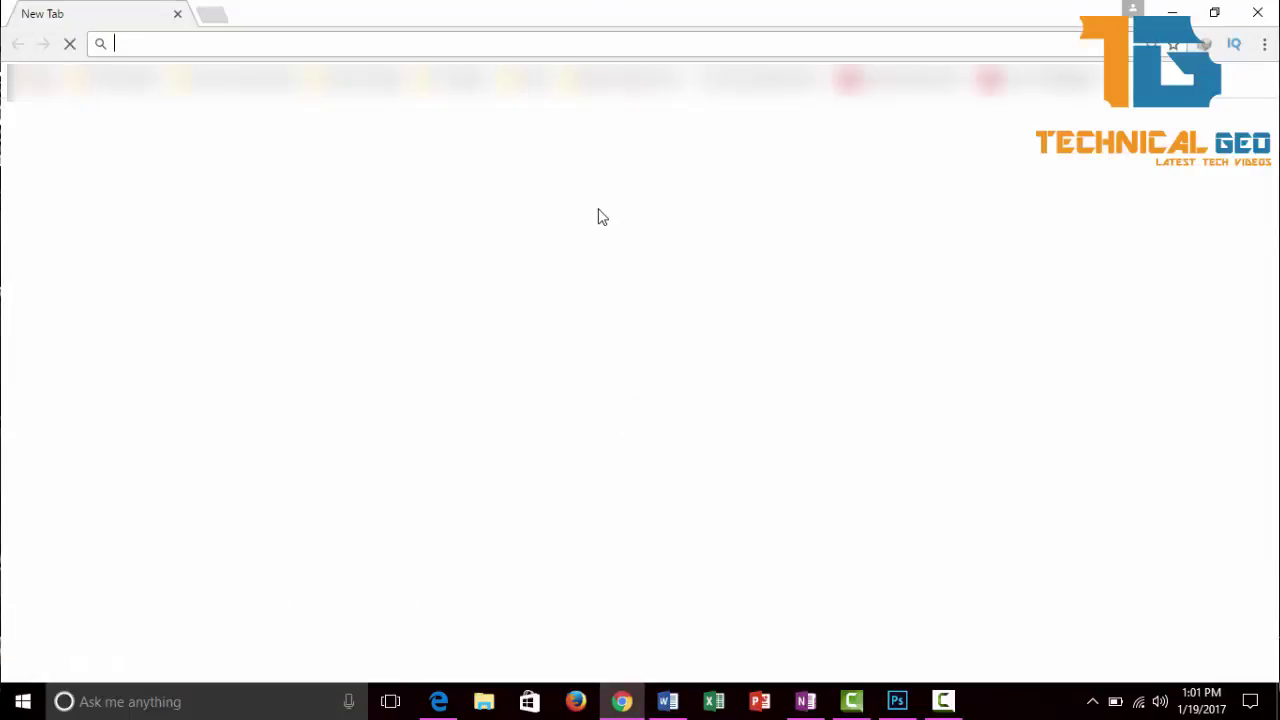
click(580, 437)
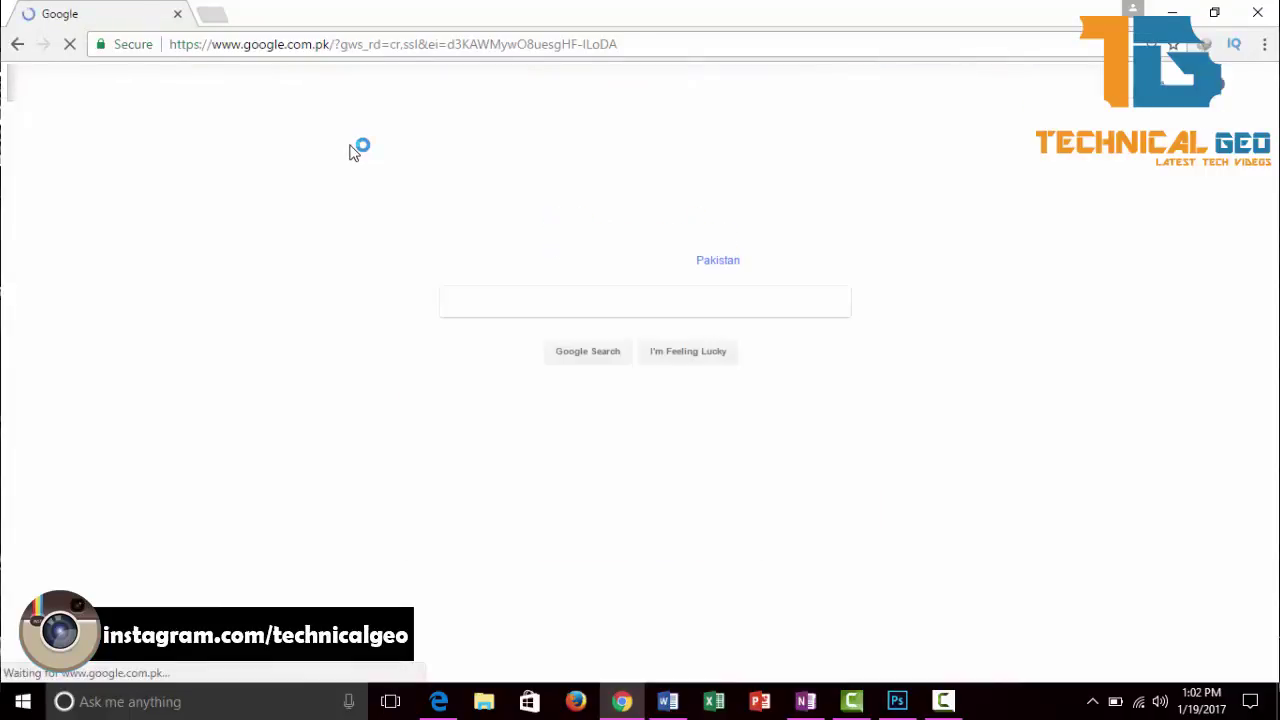
text(in)
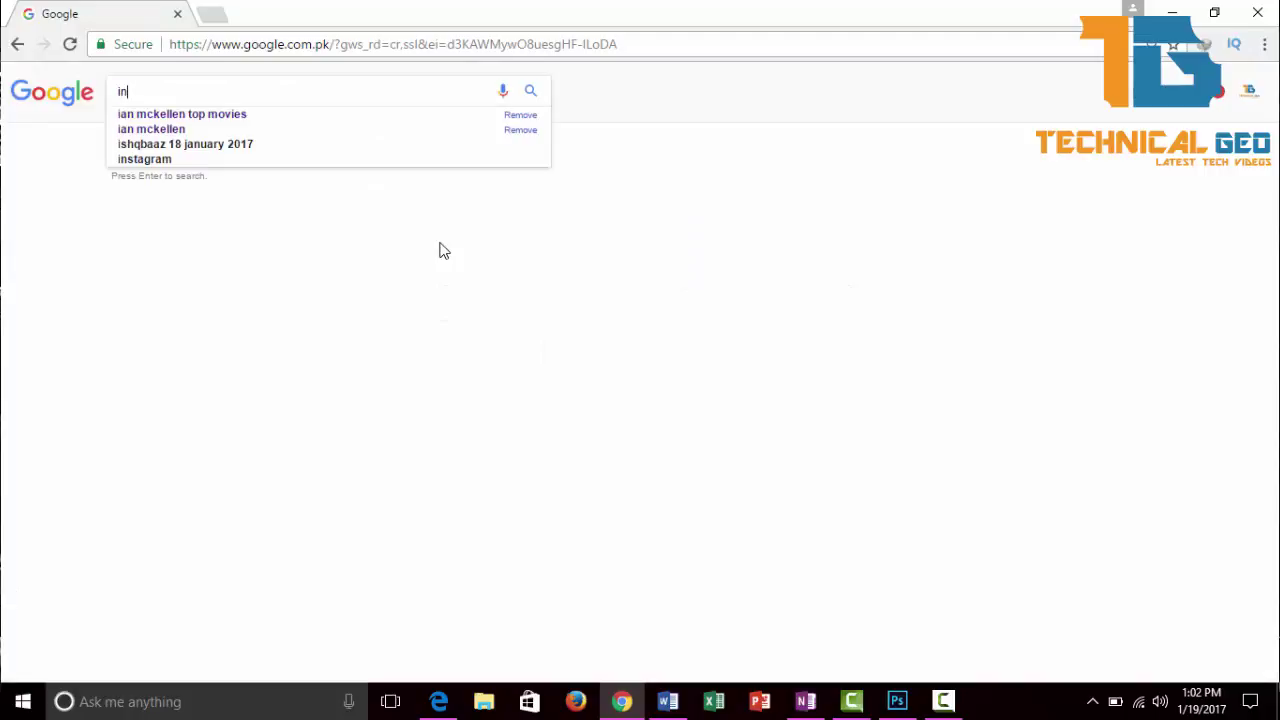
key(BackSpace)
key(BackSpace)
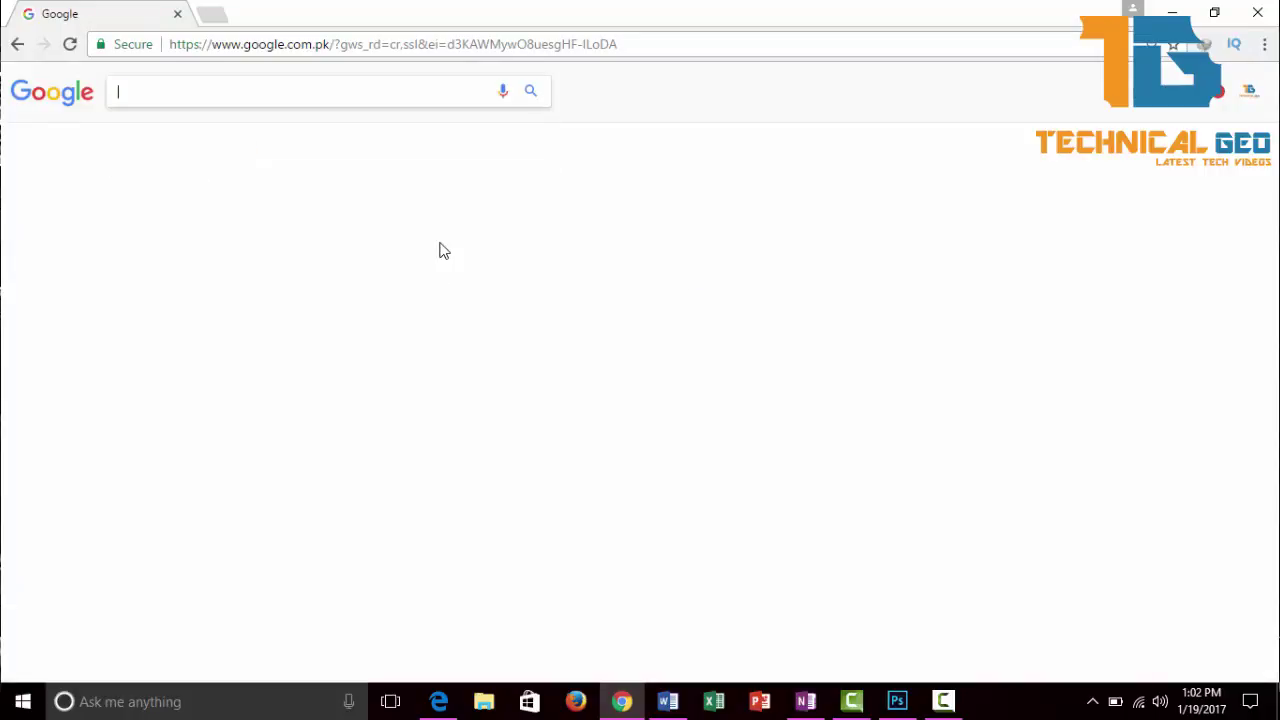
text(google )
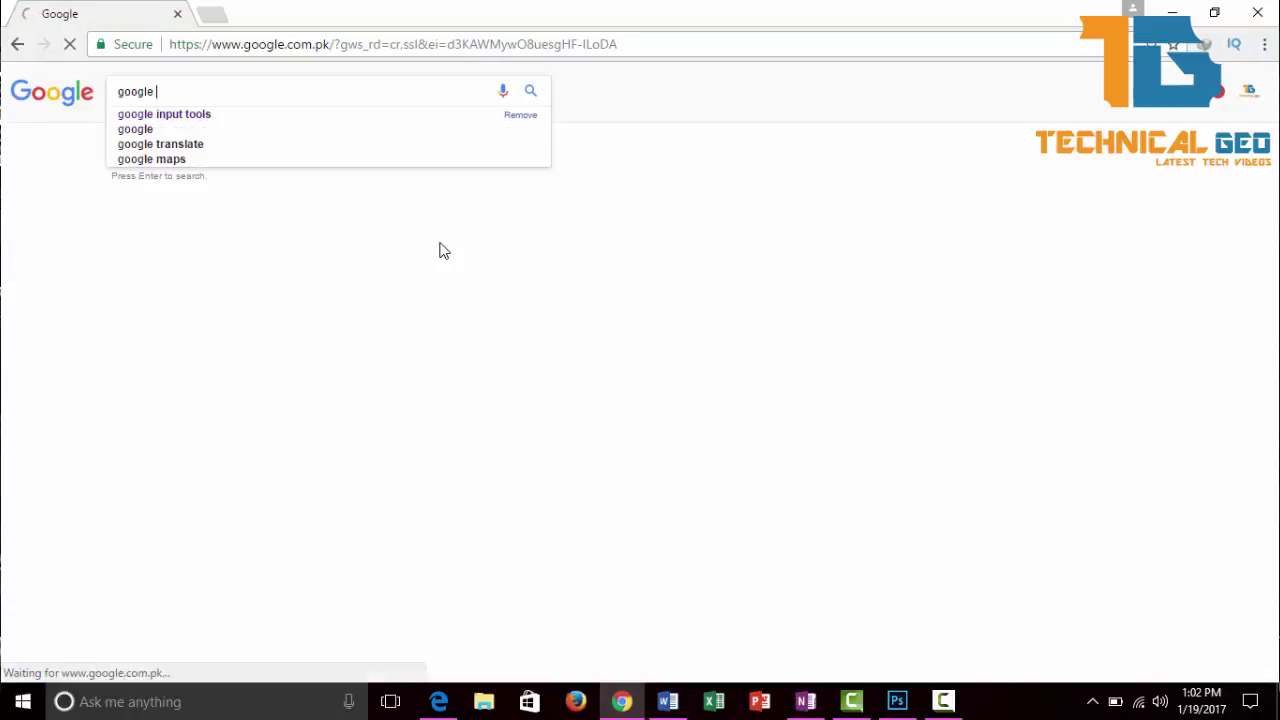
text(inpu)
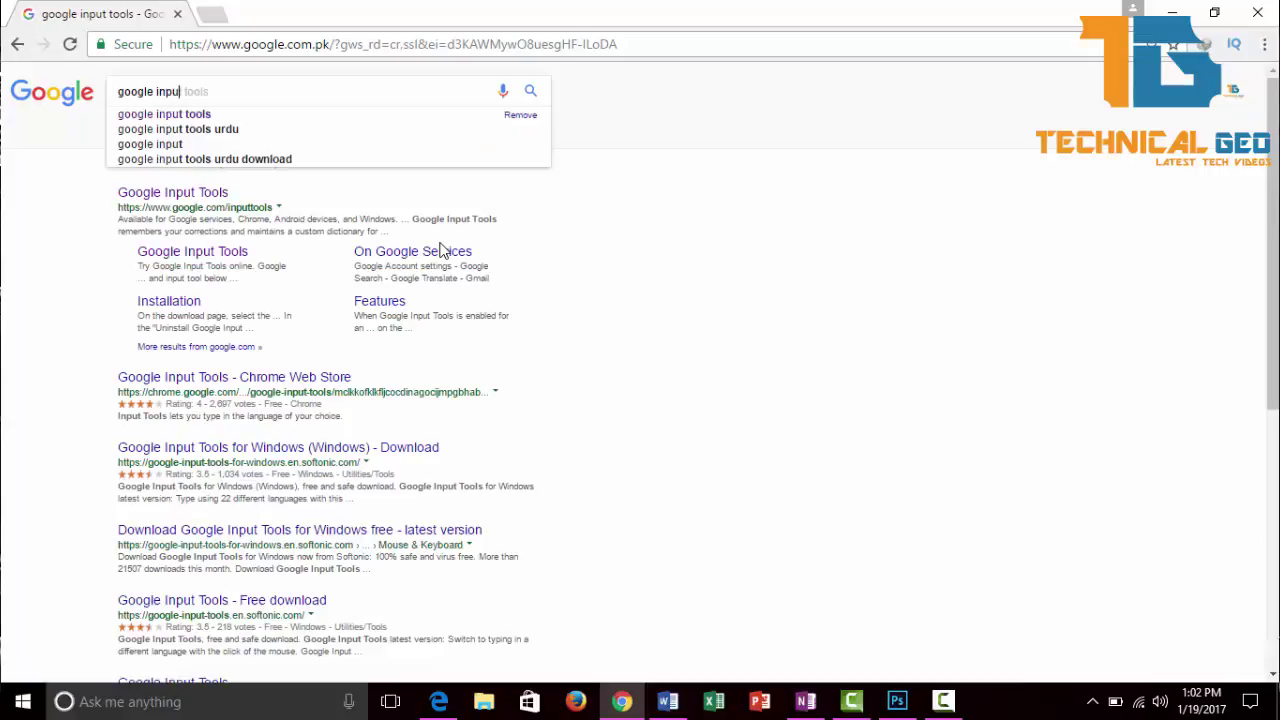
text(t tools)
Run the search and go from the Input Tools try-it-out page to the Windows download page
key(Return)
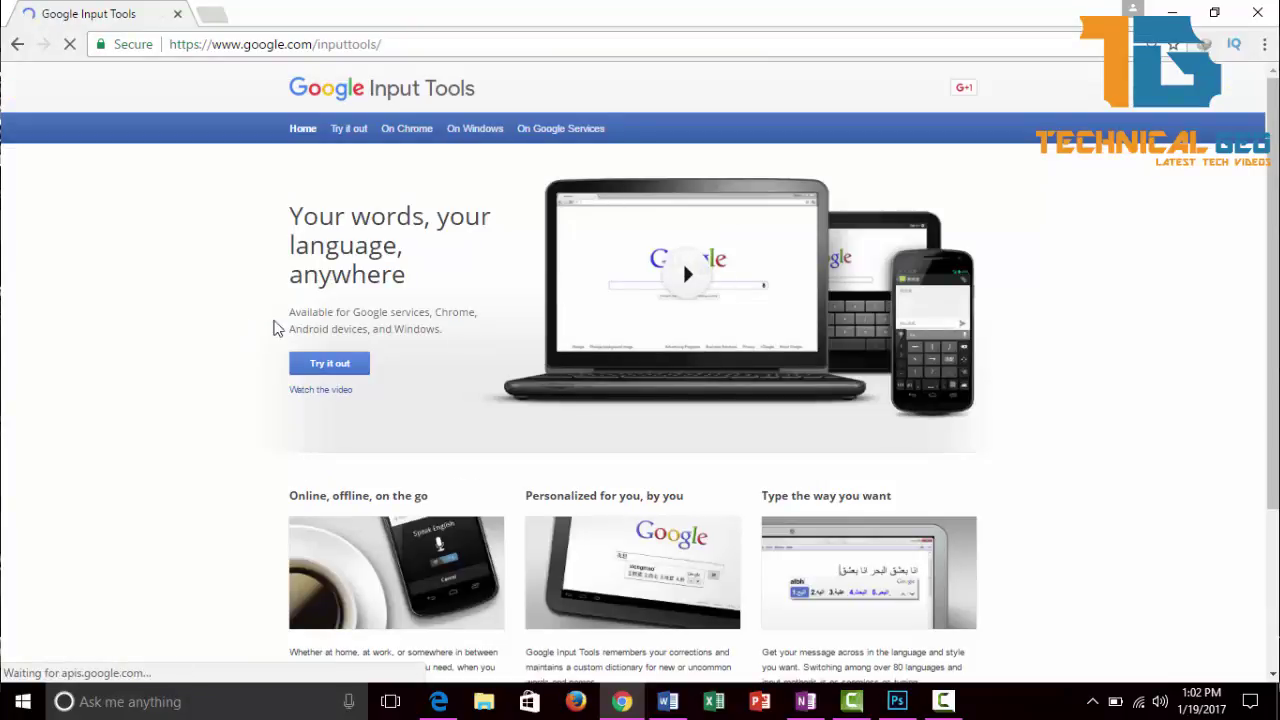
click(357, 370)
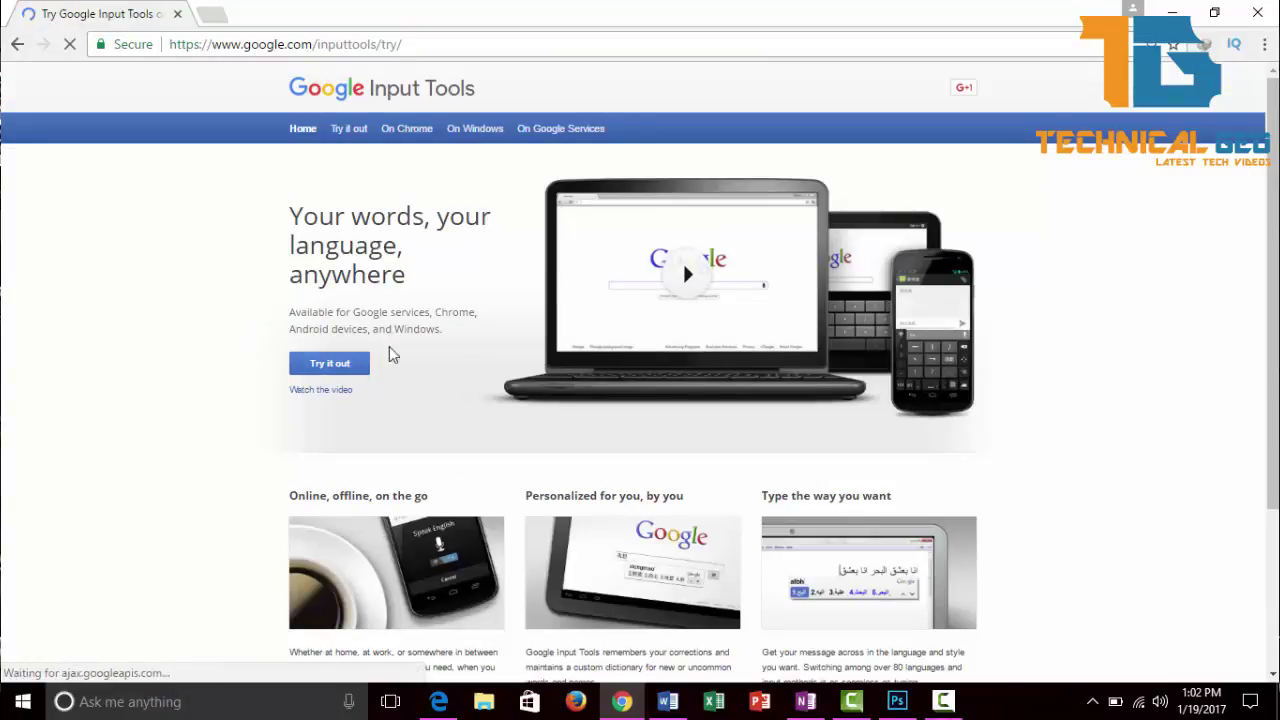
scroll(689, 340, down, 1)
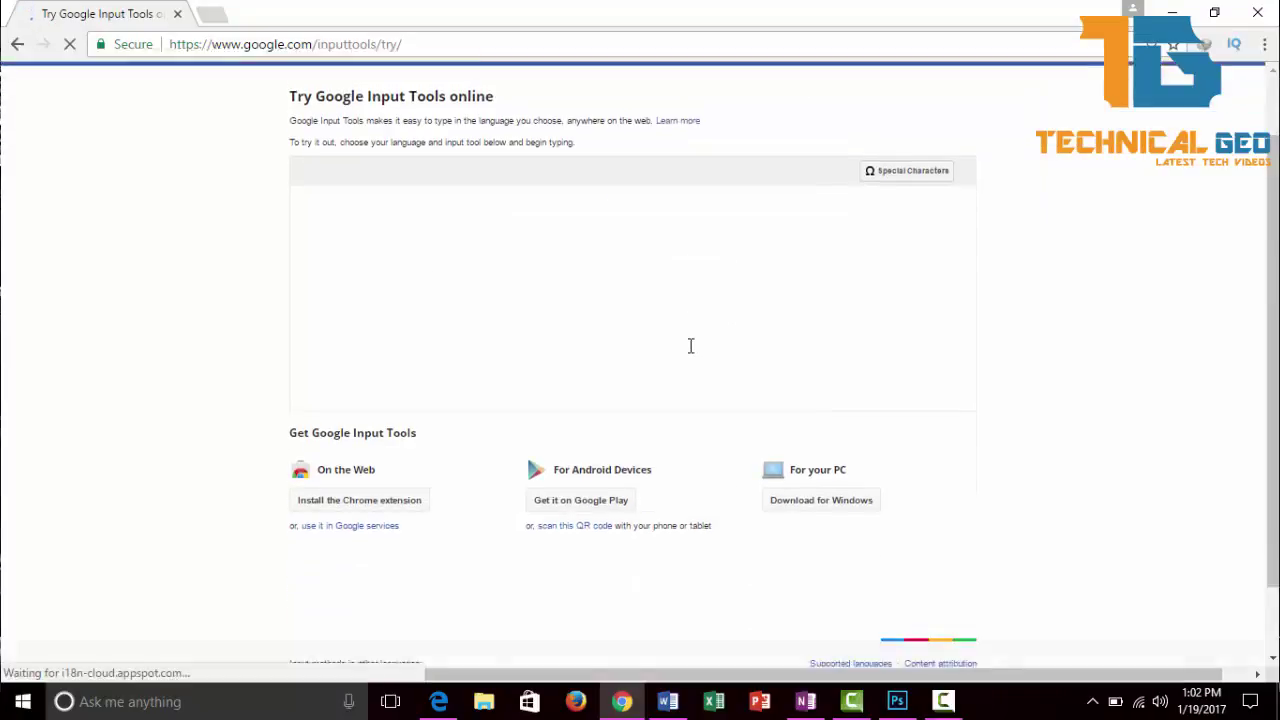
scroll(690, 346, down, 1)
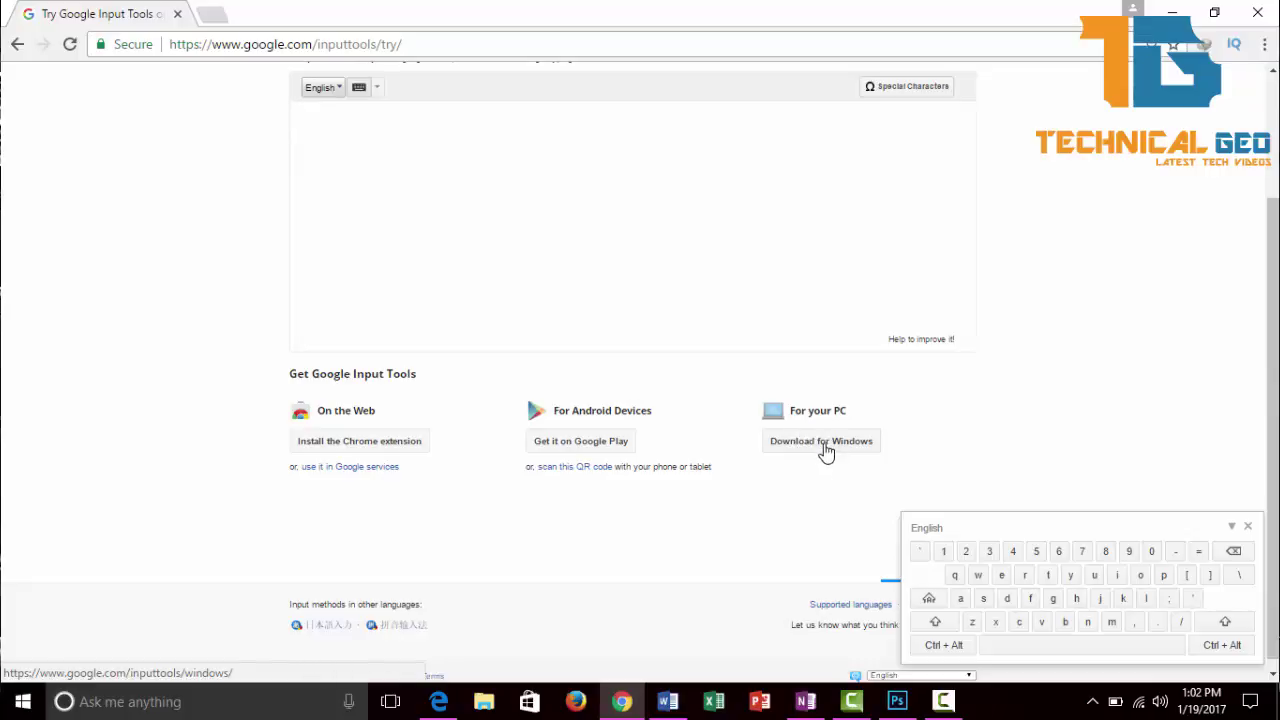
click(823, 446)
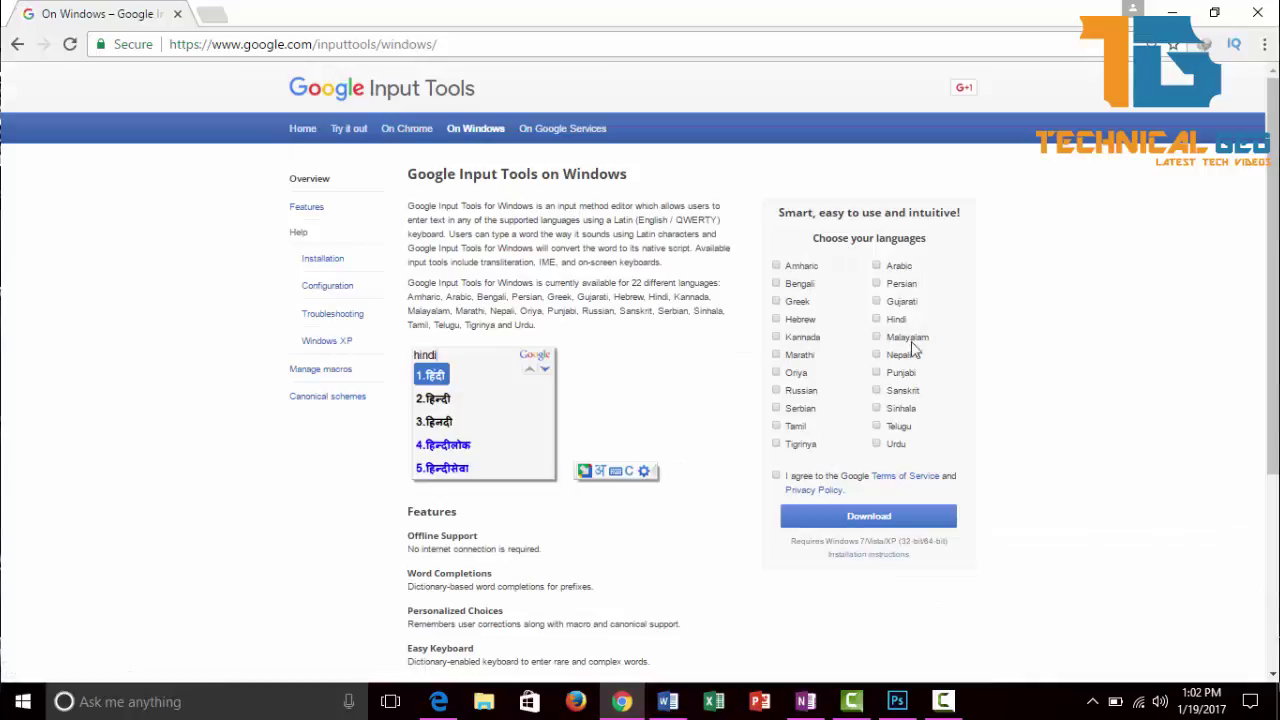
Add Arabic to the selected languages and download the Input Tools installer
click(876, 266)
click(868, 517)
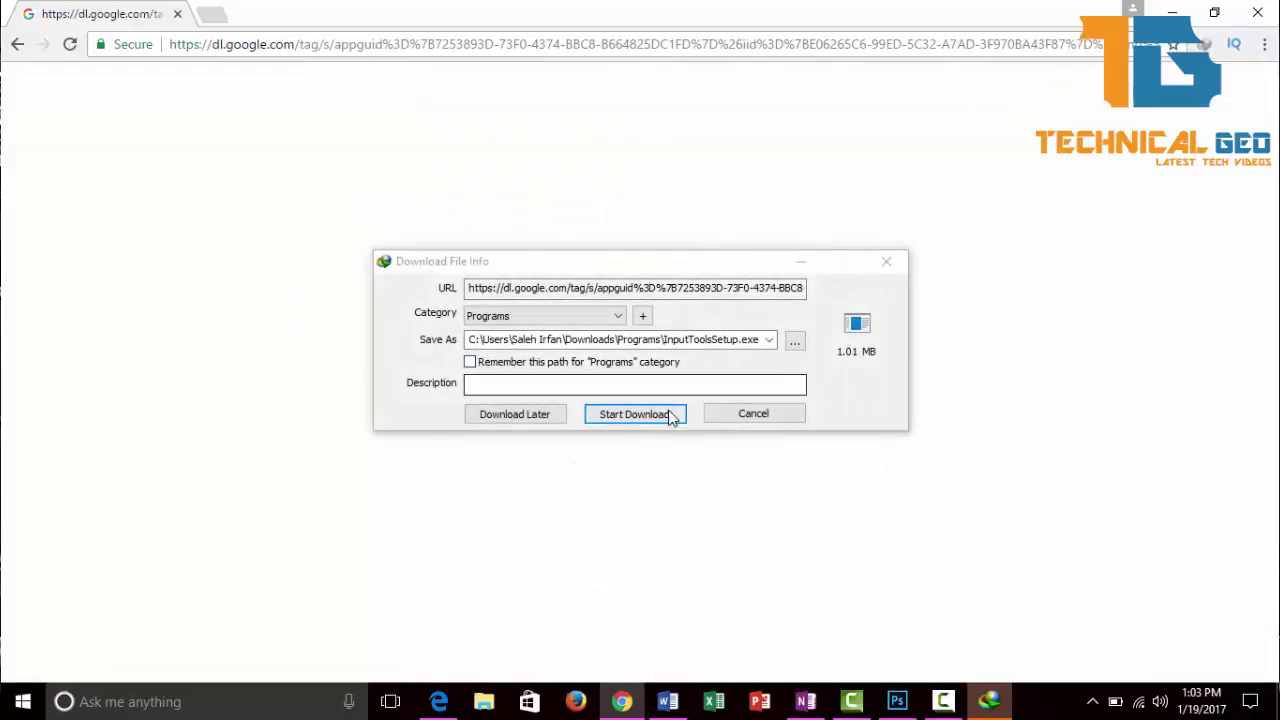
Download InputToolsSetup.exe through IDM and launch the installer
click(668, 414)
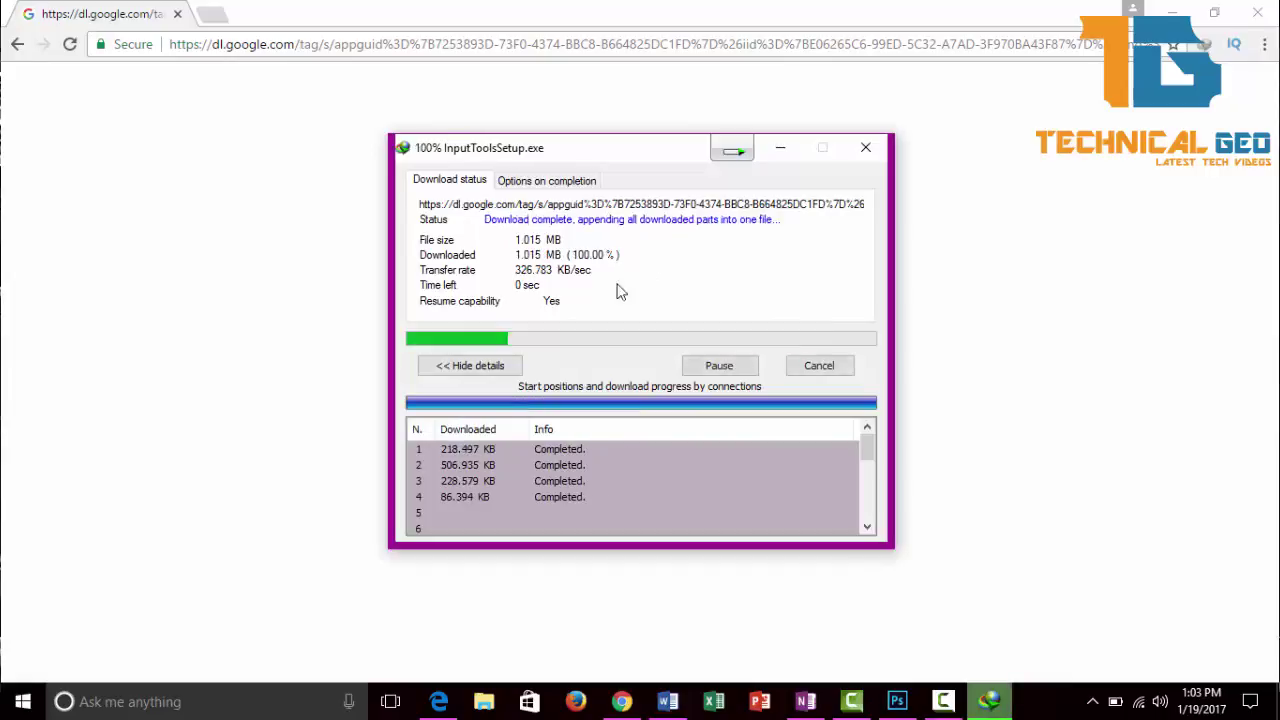
click(518, 407)
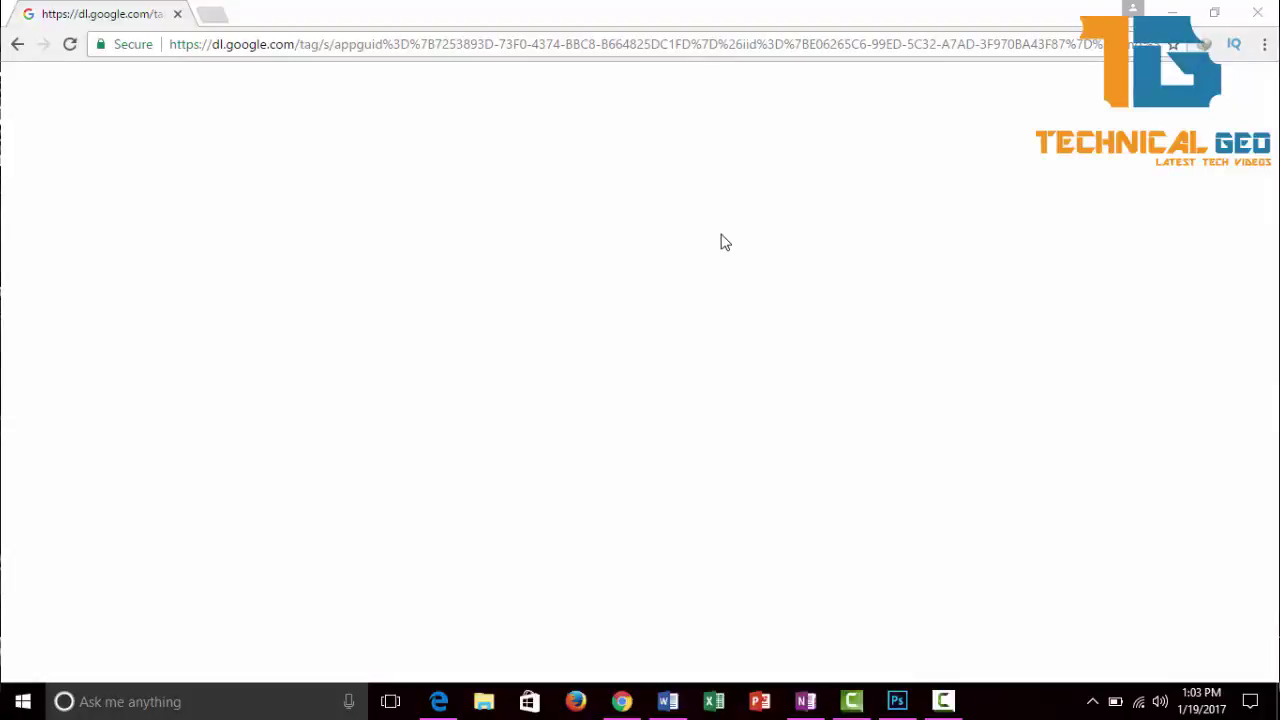
Let Google Input Tools finish installing and close the 'Installation complete' notice
click(725, 242)
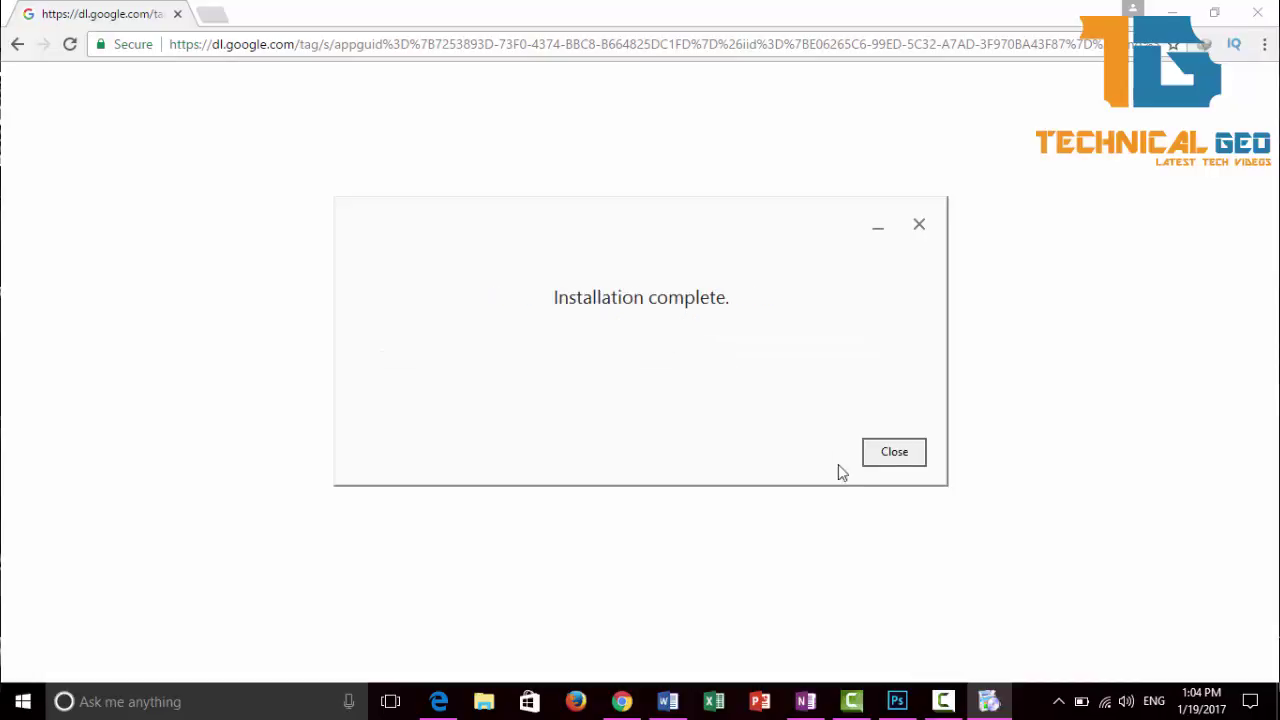
click(914, 458)
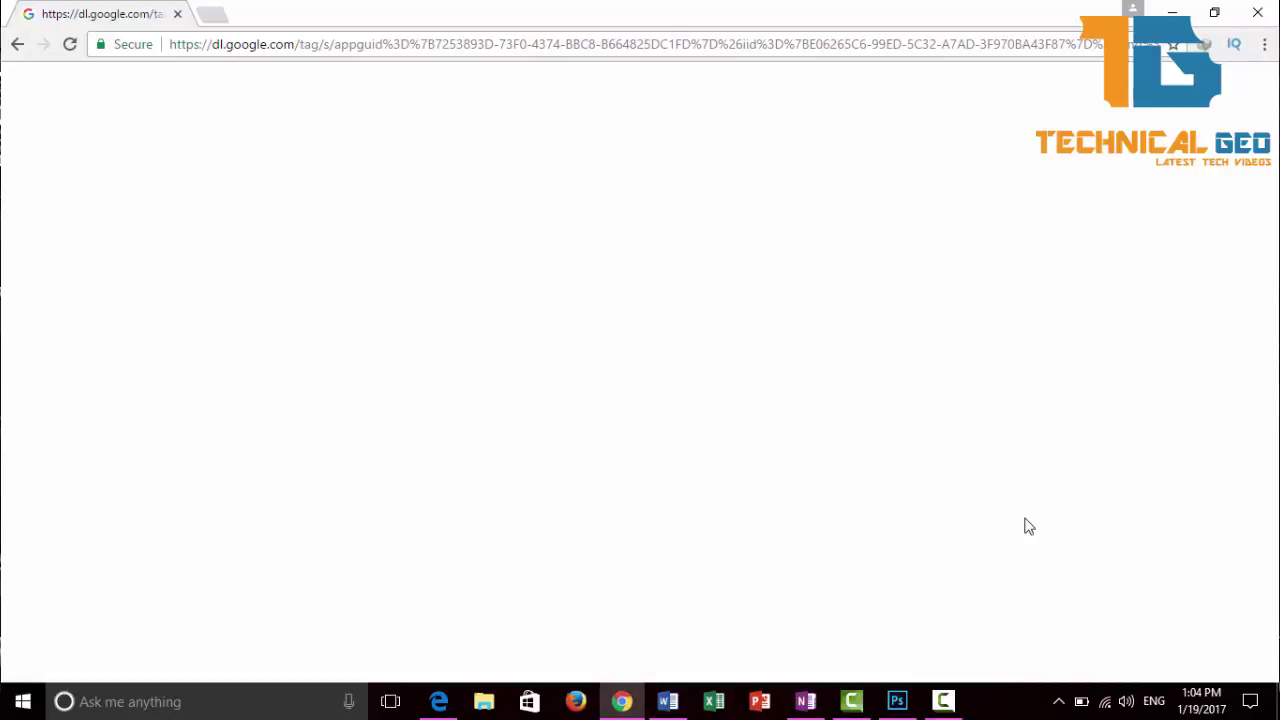
Check the tray language list for the new Arabic, Hindi and Urdu inputs, then close it
click(1152, 702)
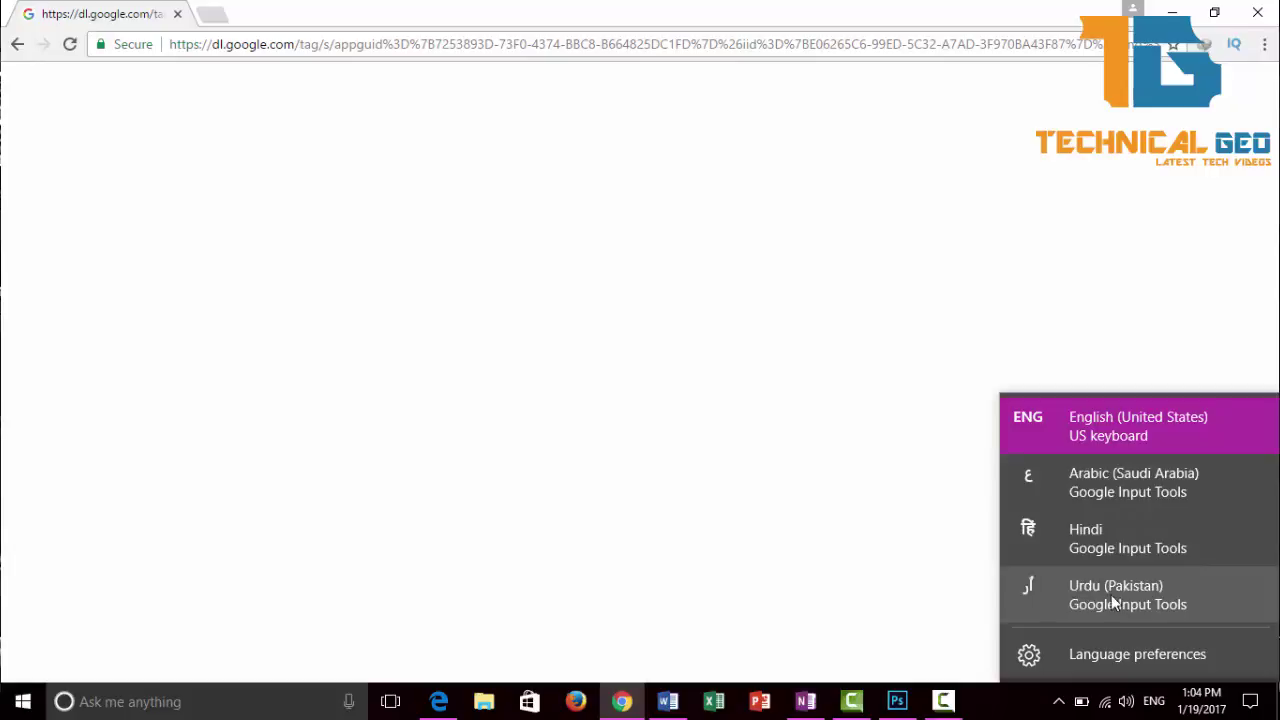
click(906, 443)
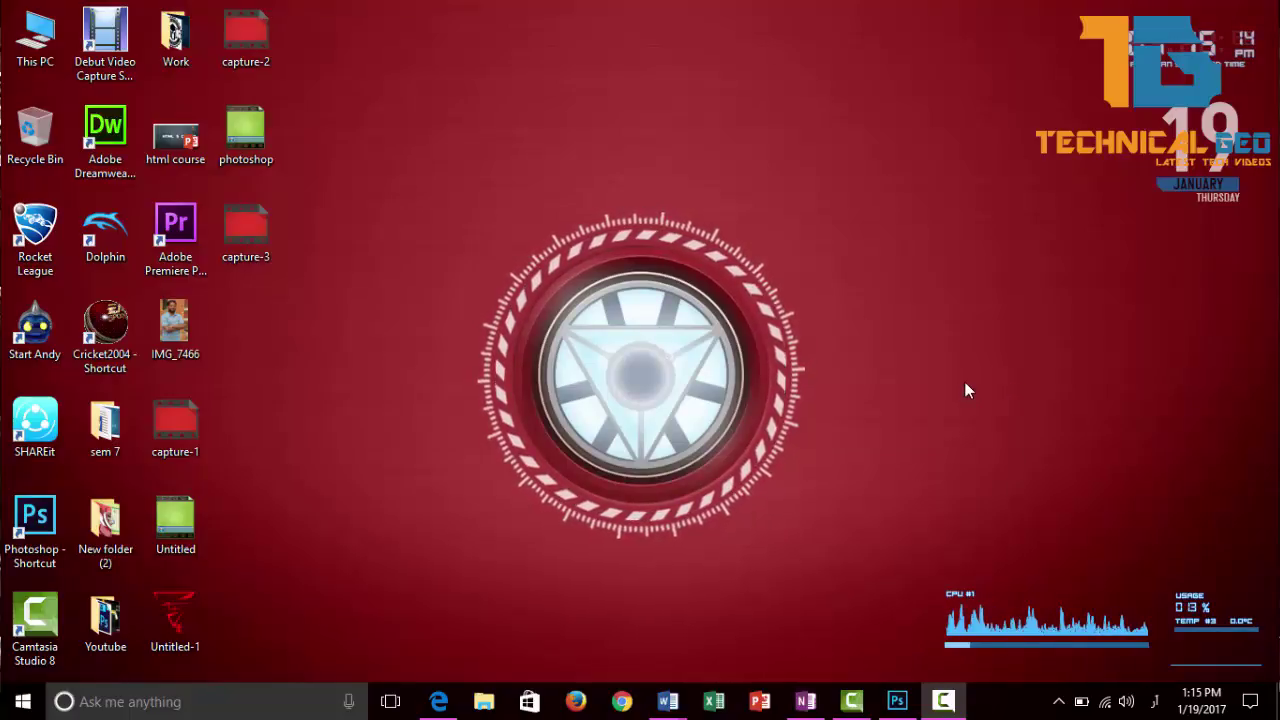
Create a new transparent 1280×720 px Photoshop document
click(897, 699)
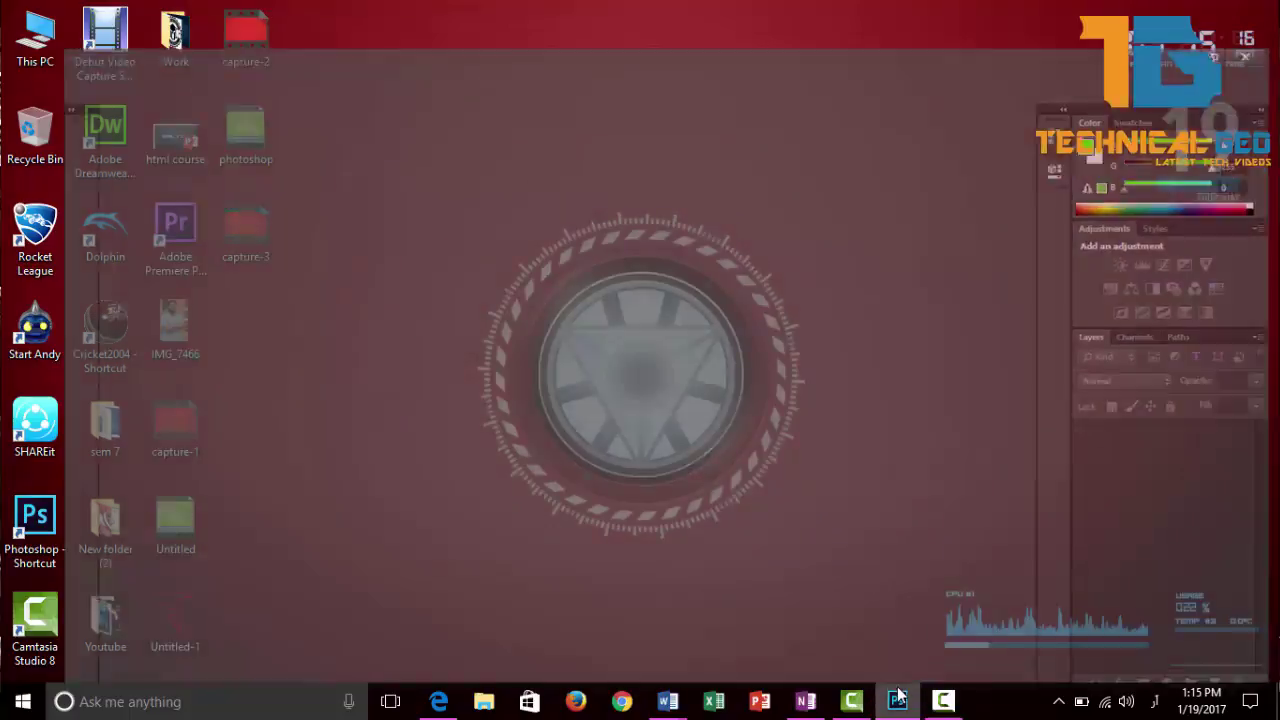
click(52, 13)
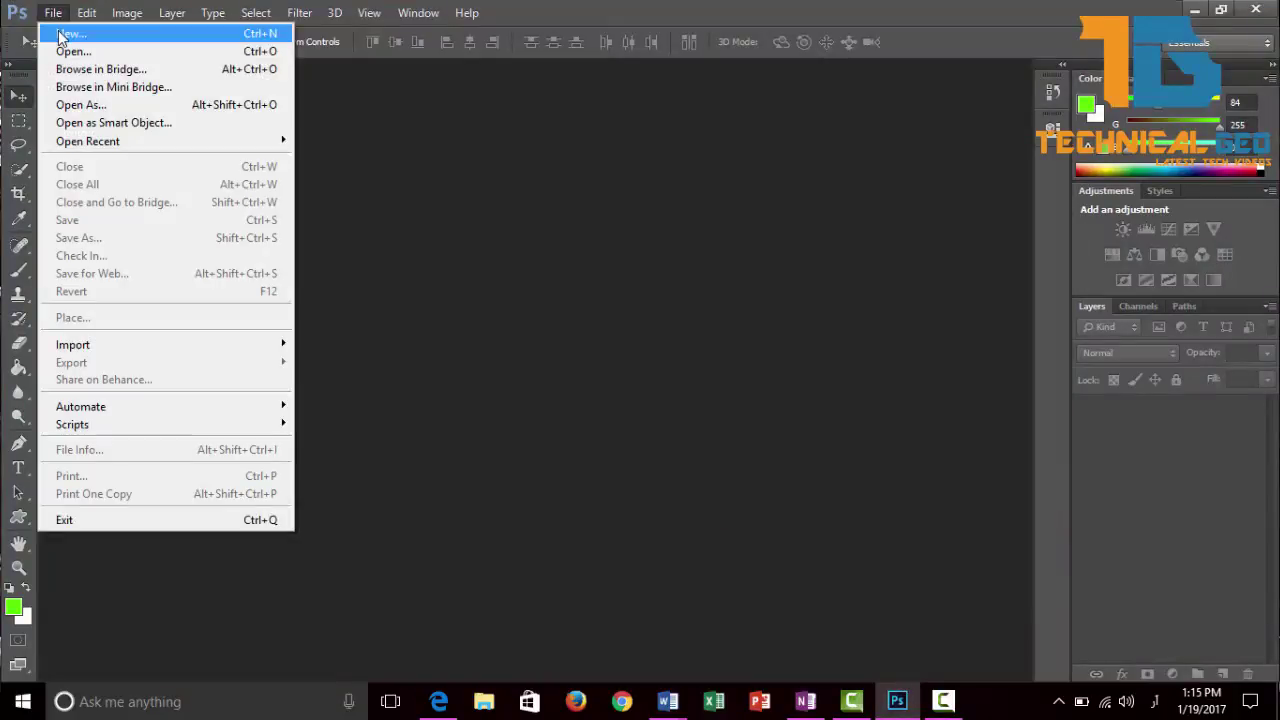
click(62, 36)
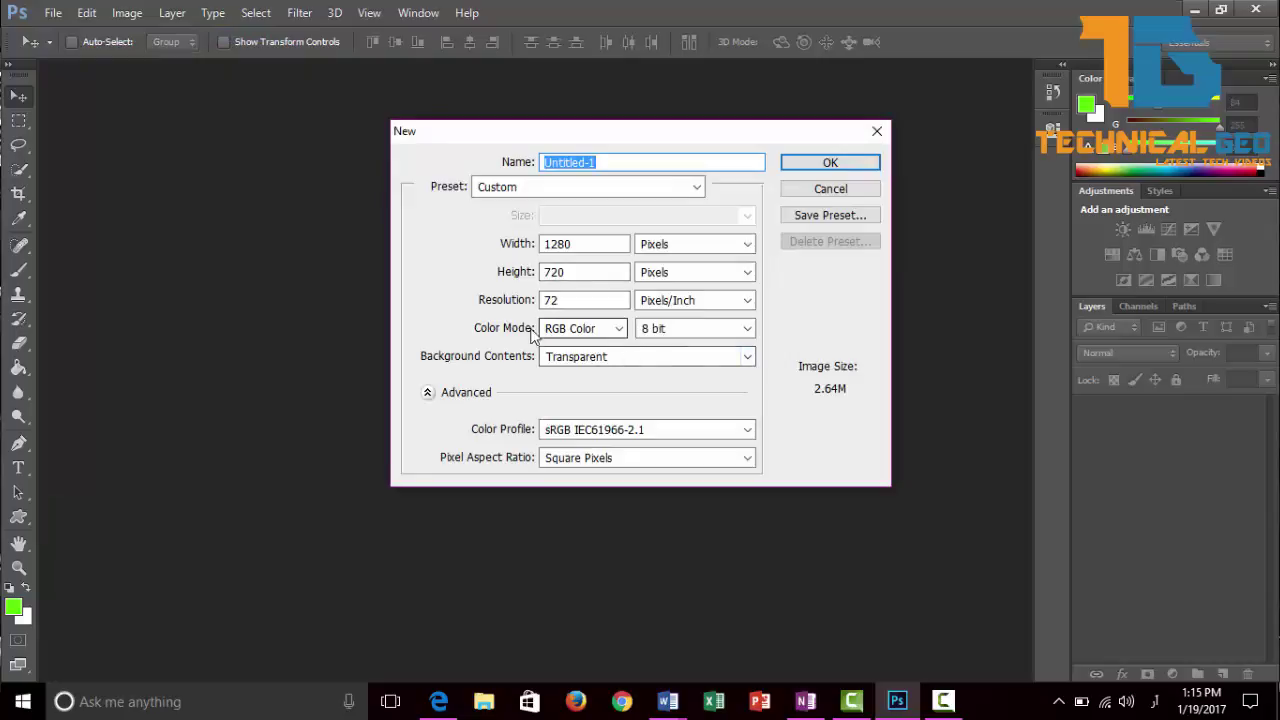
click(792, 164)
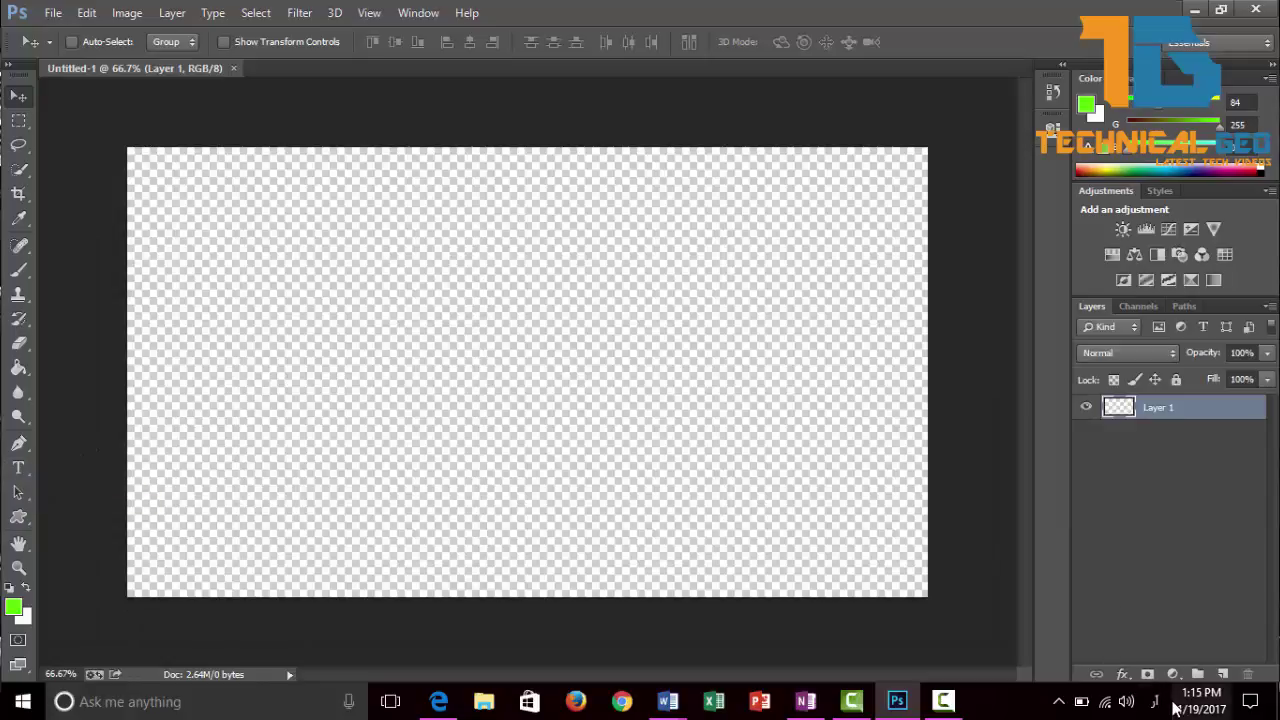
Switch the keyboard input language to Urdu (Pakistan) from the tray
click(1157, 704)
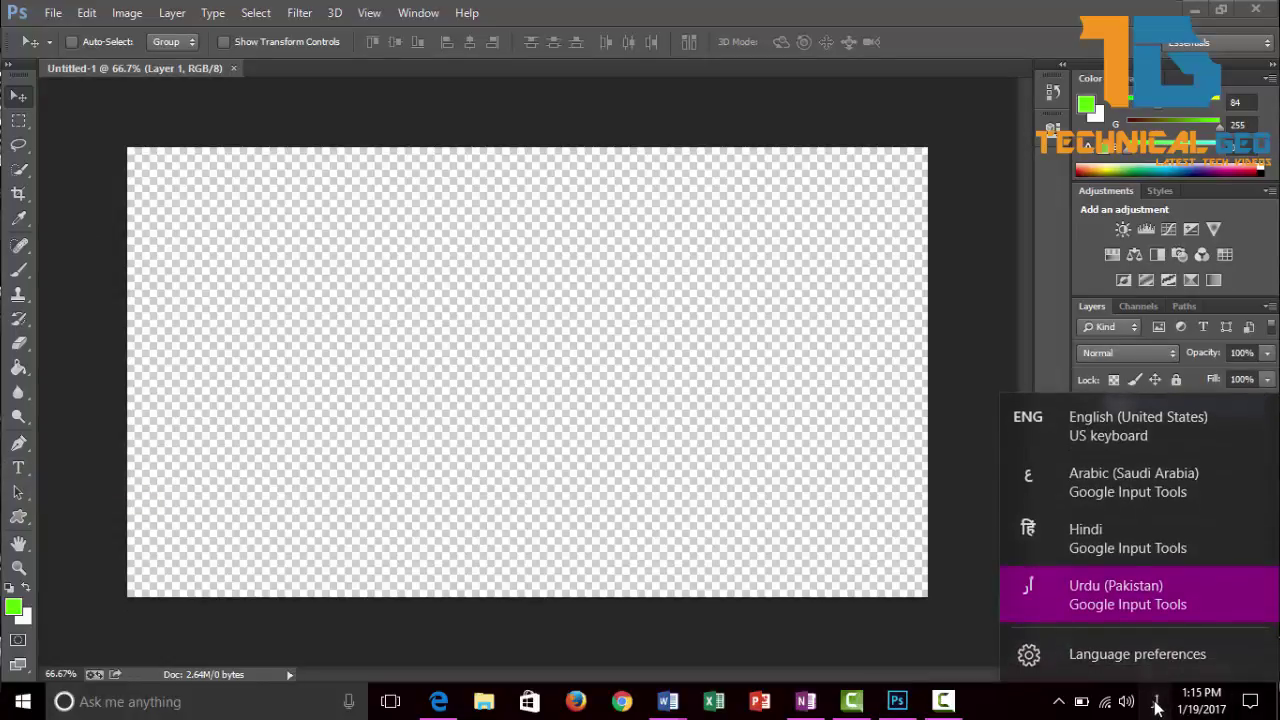
click(1119, 442)
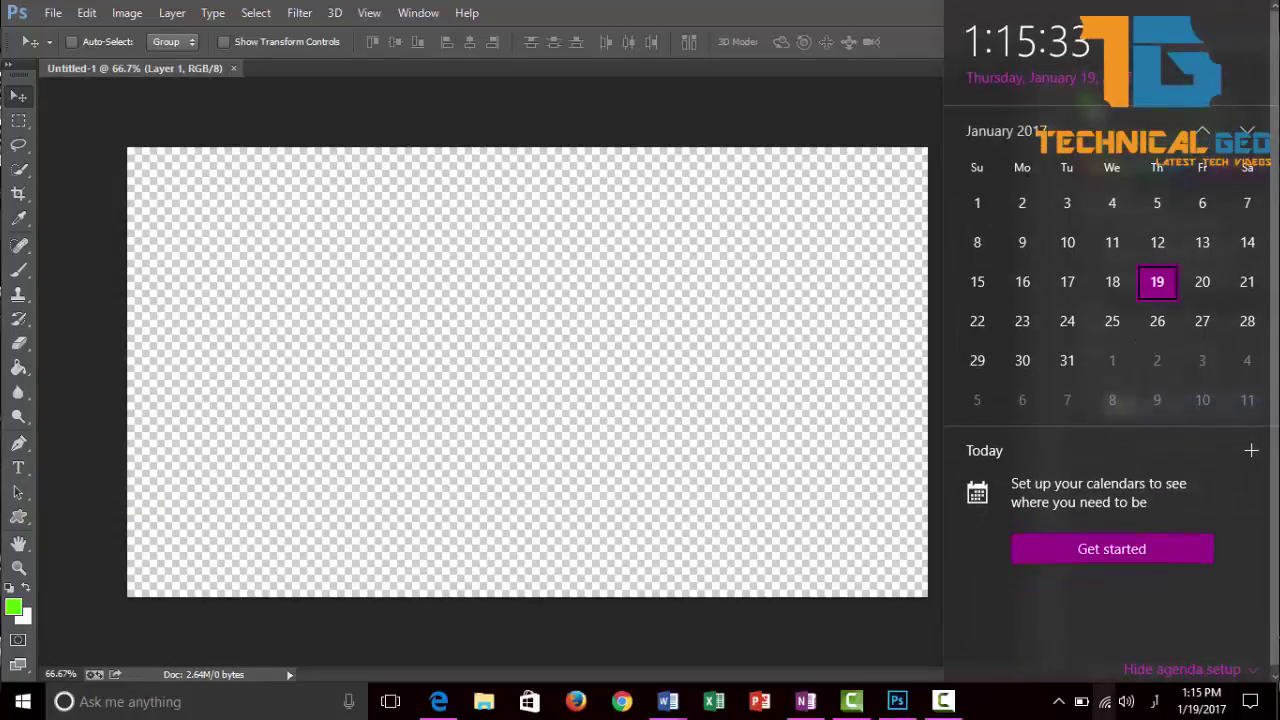
click(1154, 701)
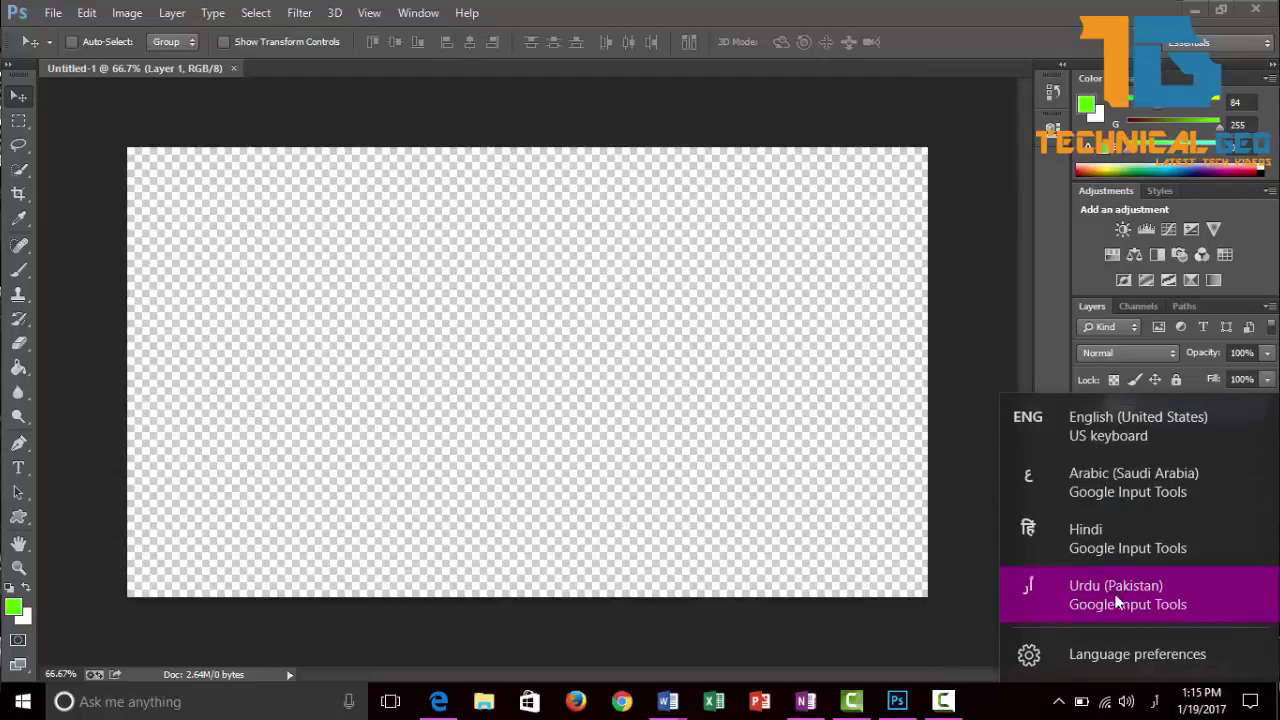
Place a text insertion point right of canvas centre and set the font size to 72 pt
click(19, 470)
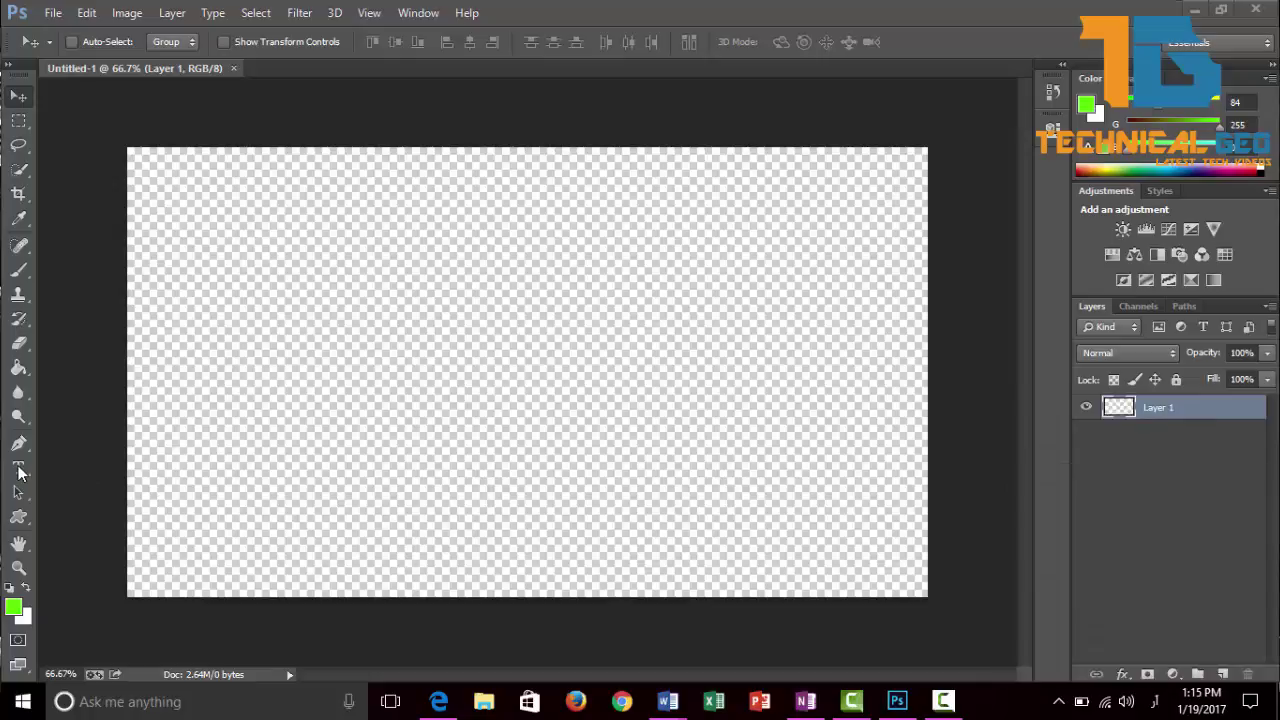
click(19, 470)
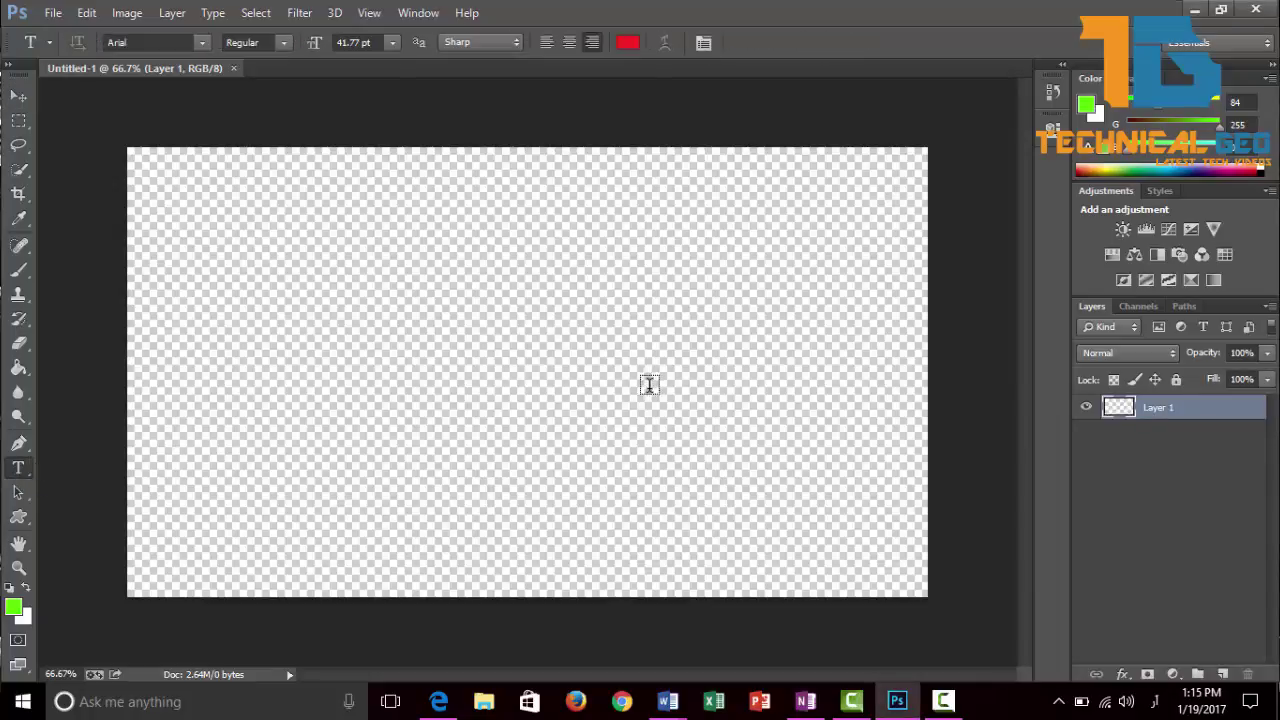
click(689, 369)
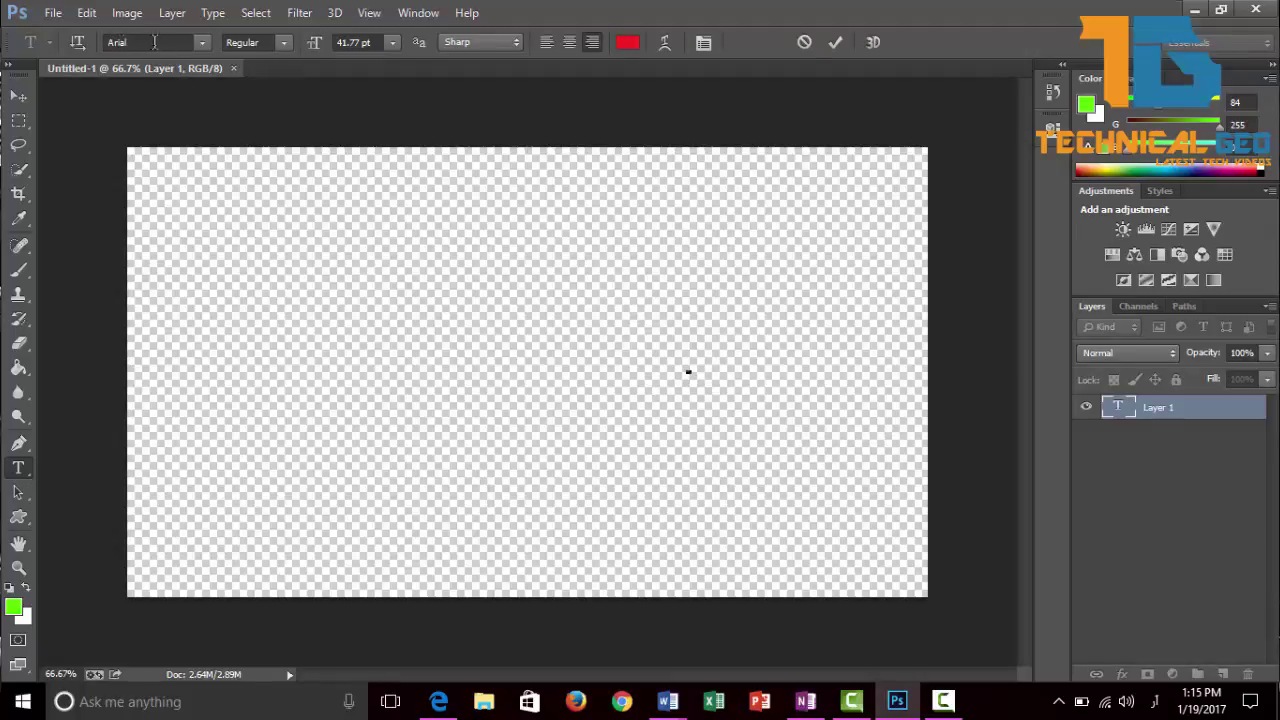
click(393, 43)
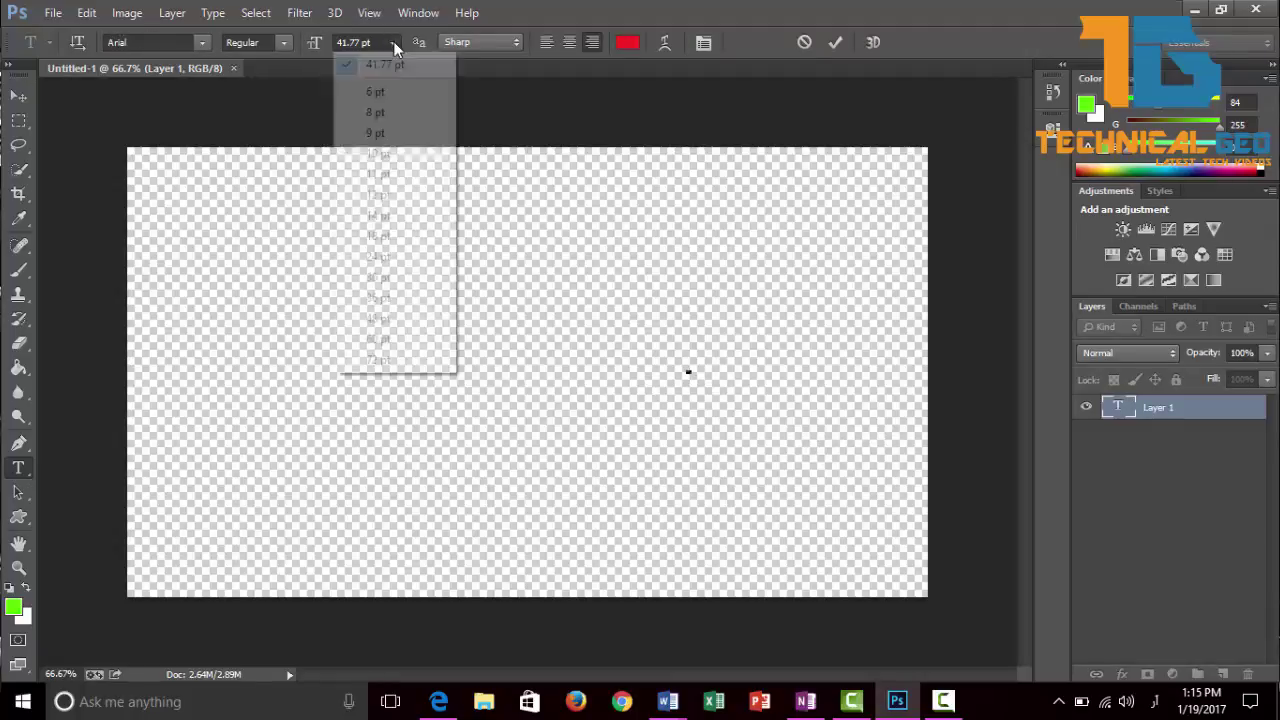
click(380, 360)
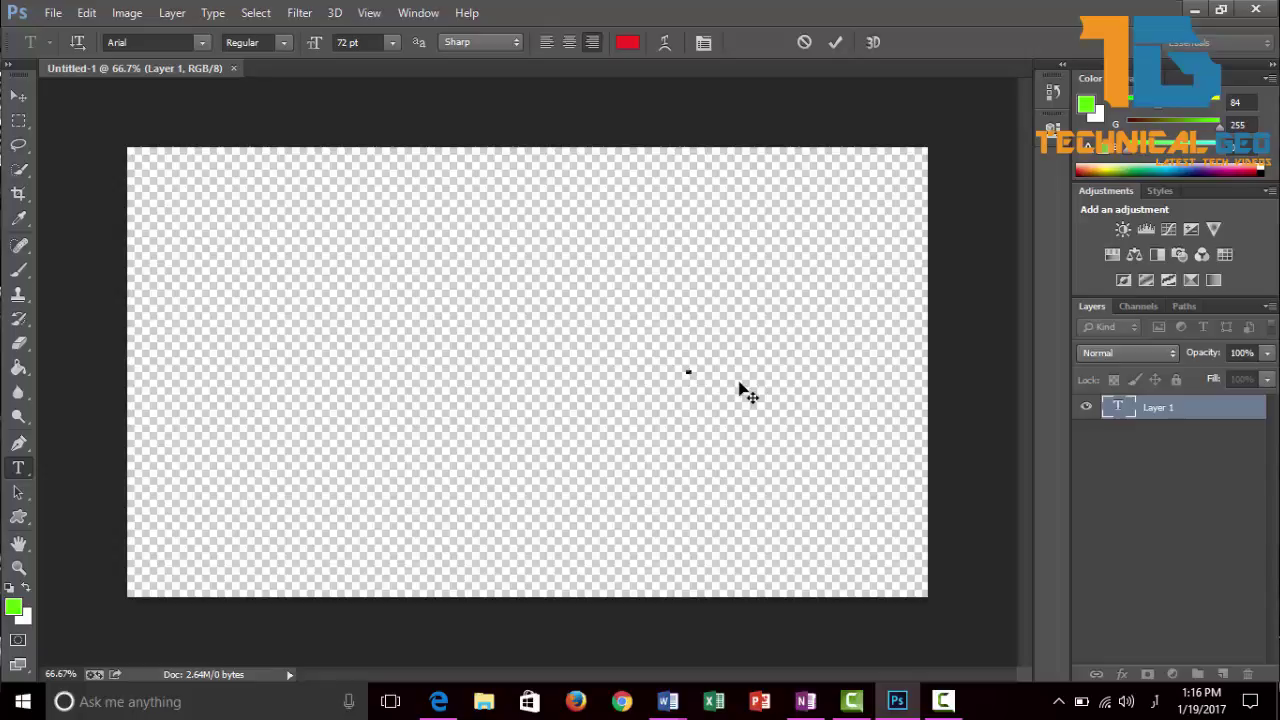
Transliterate the Urdu sentence 'mera naam … hai' with the author's name, accepting each suggestion
text(me)
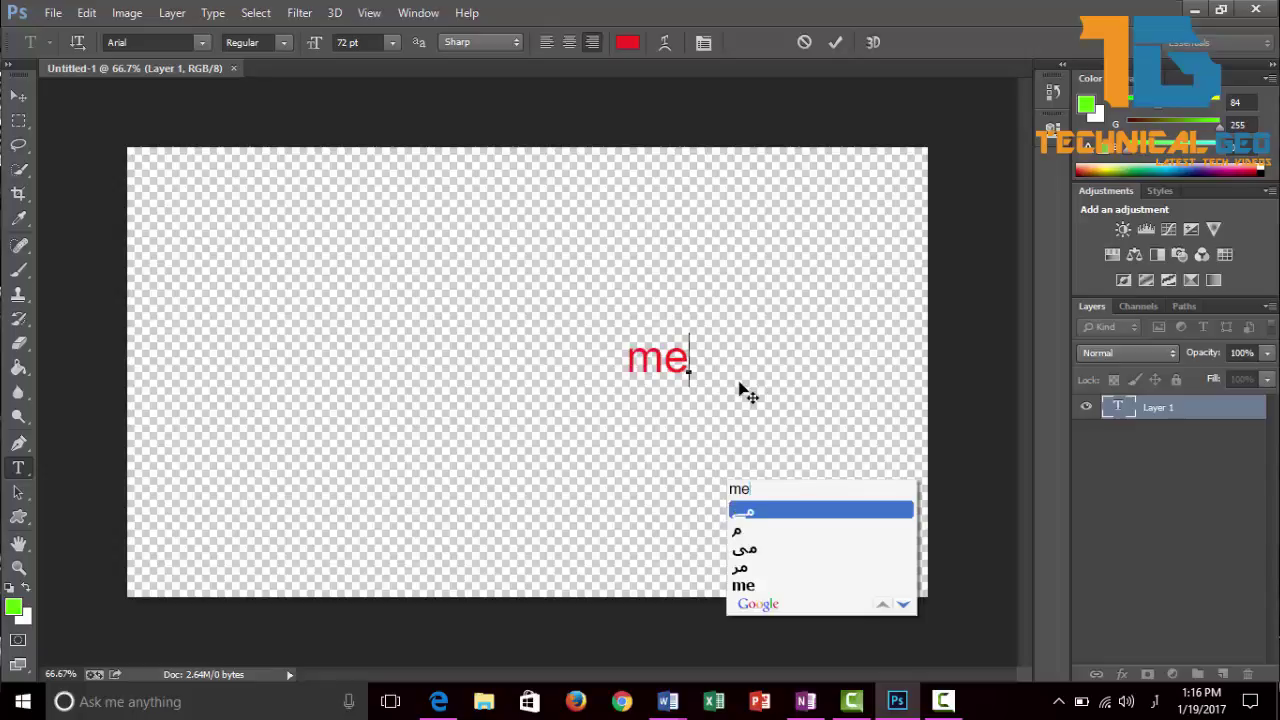
text(ra)
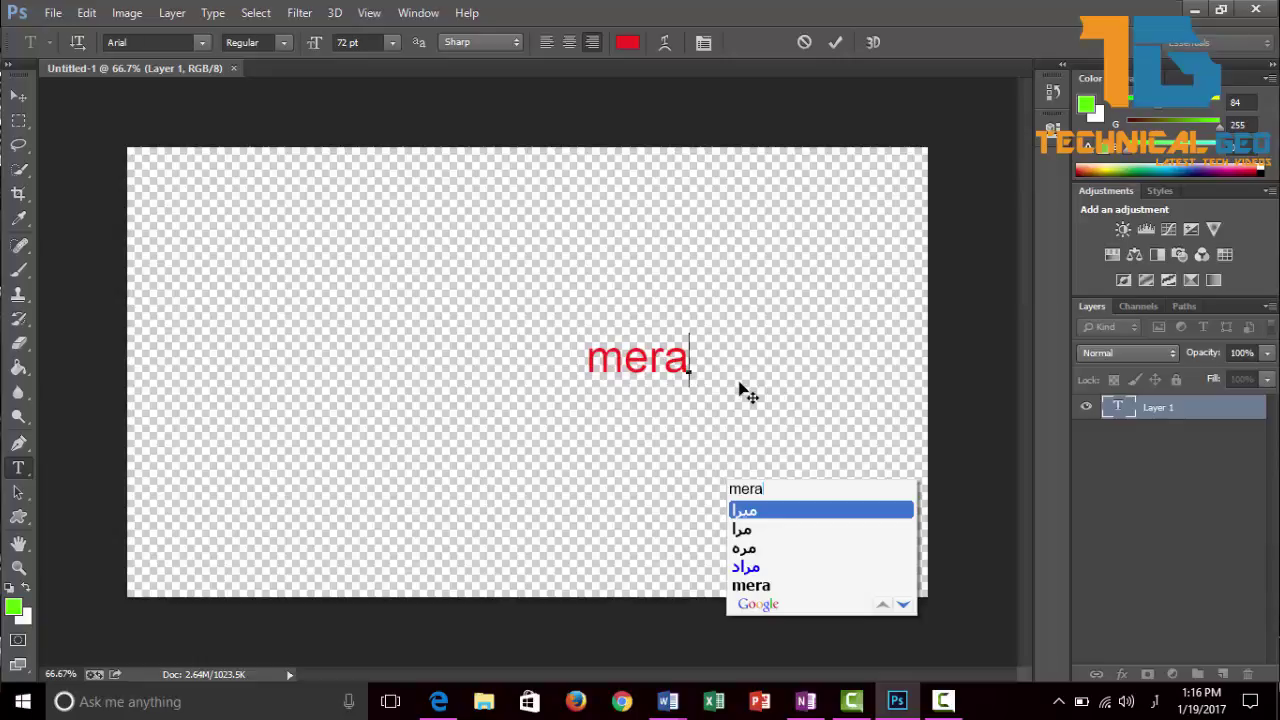
key(Down)
key(Down)
key(Up)
key(Down)
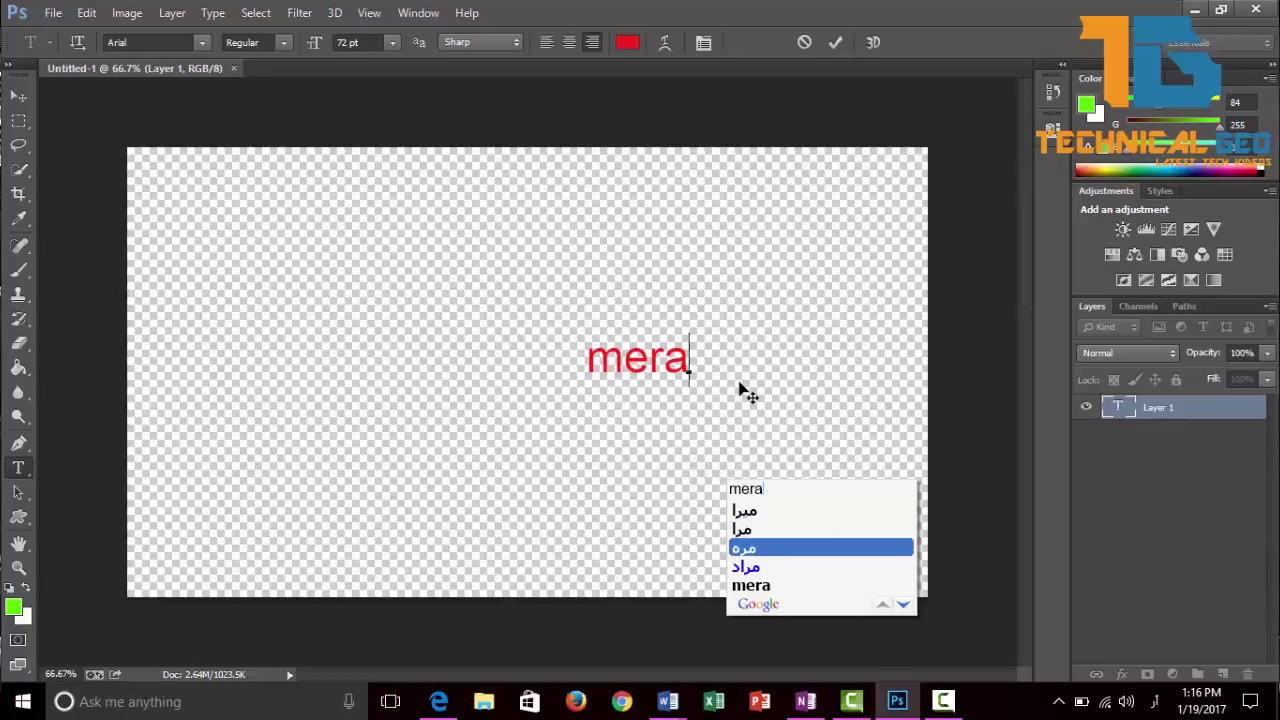
key(Up)
key(Down)
key(Up)
key(Down)
key(Down)
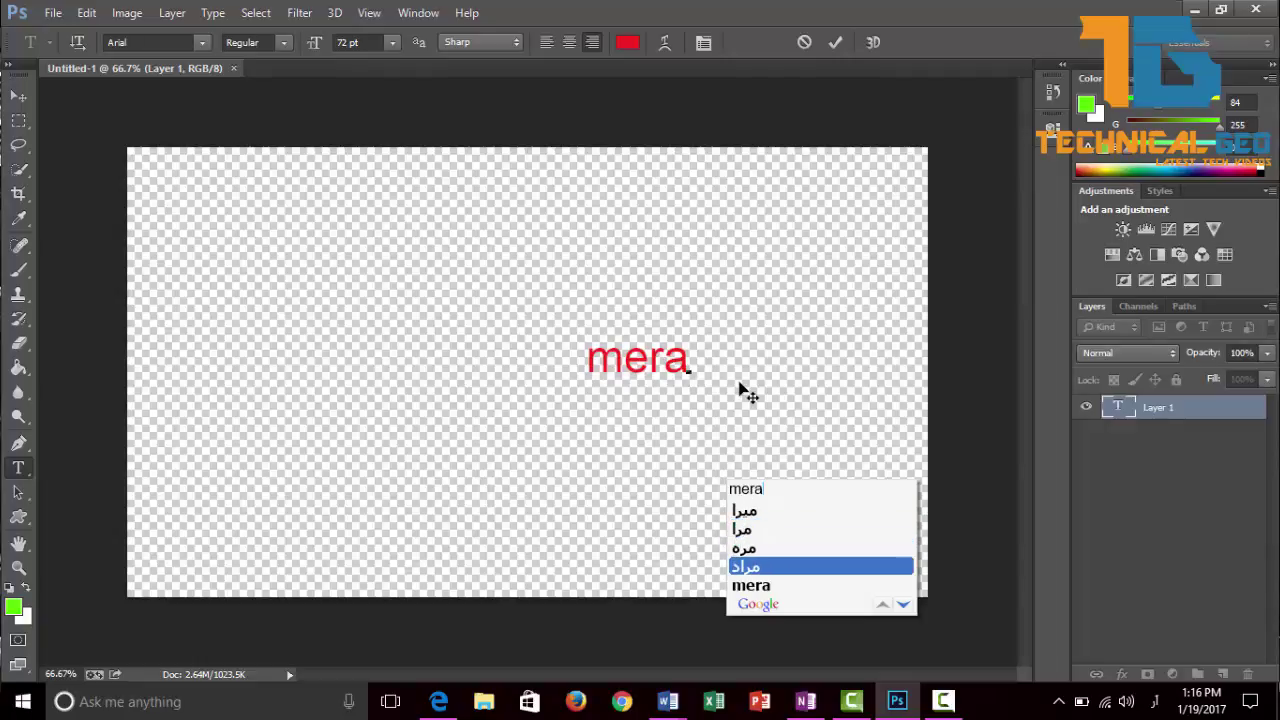
key(Up)
key(Up)
key(Down)
key(Up)
key(Up)
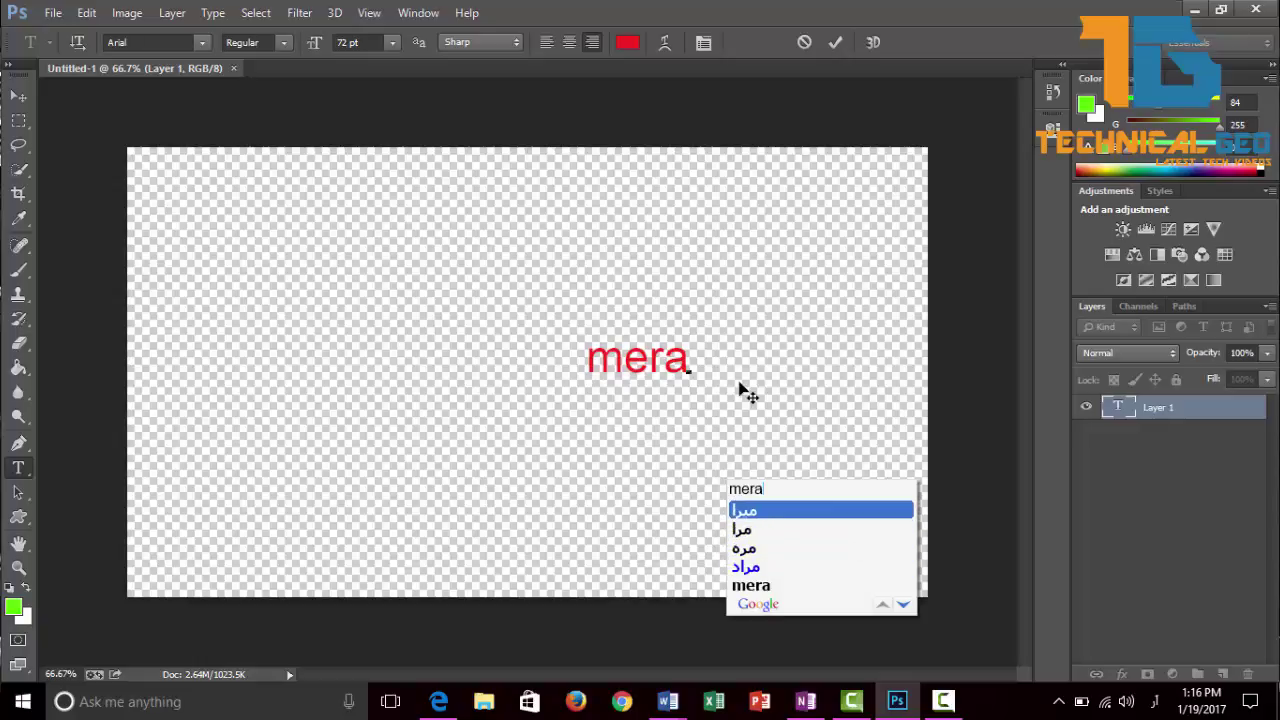
key(Down)
key(Down)
key(Up)
key(Up)
key(Return)
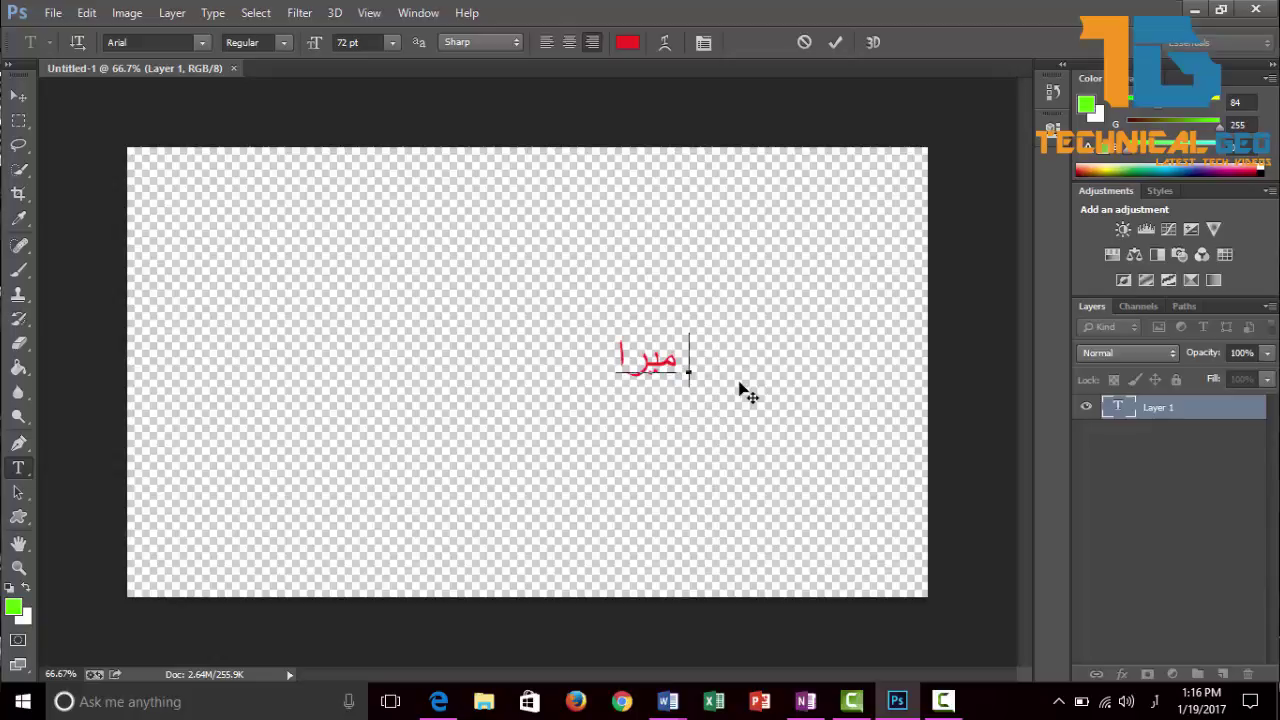
text(naa)
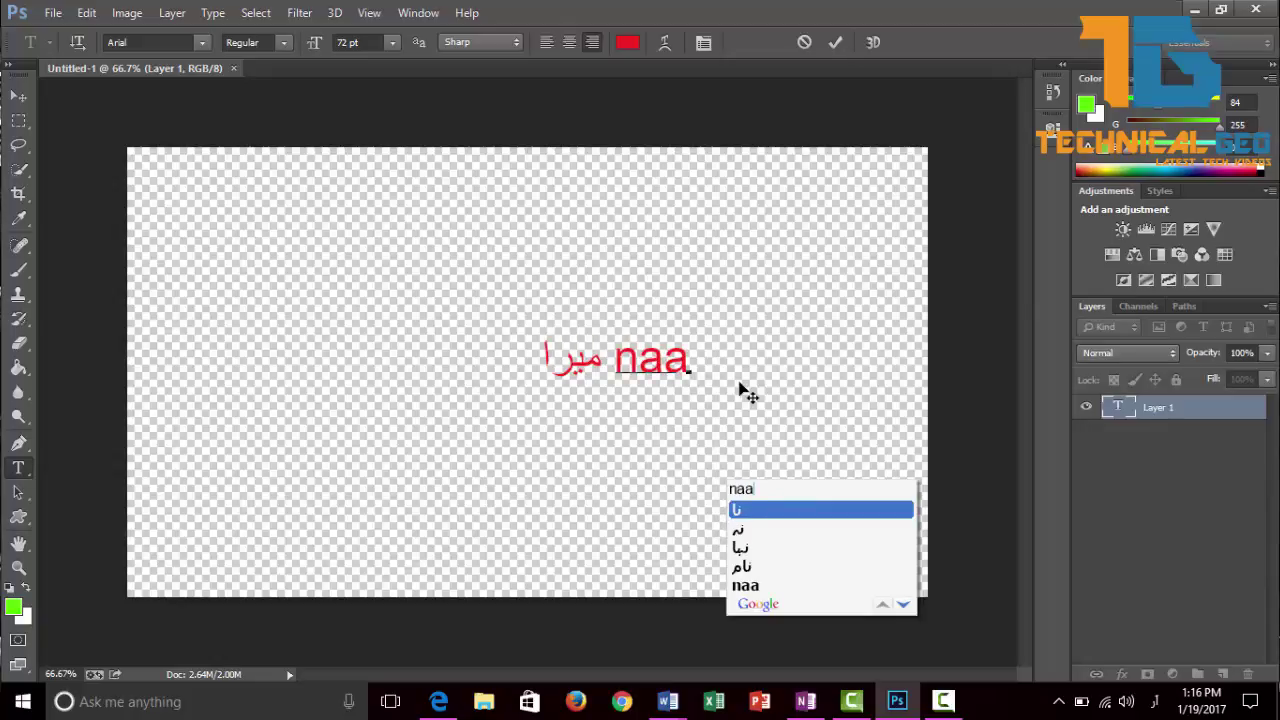
text(m)
key(space)
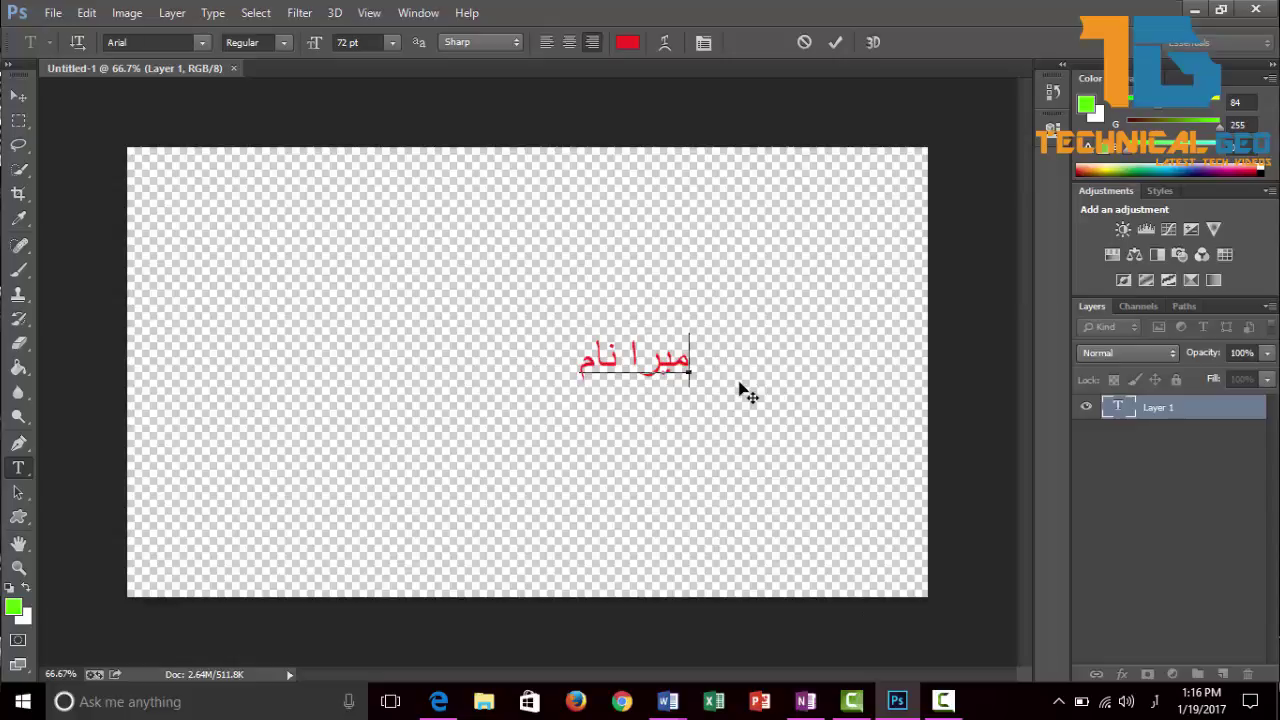
text(sal)
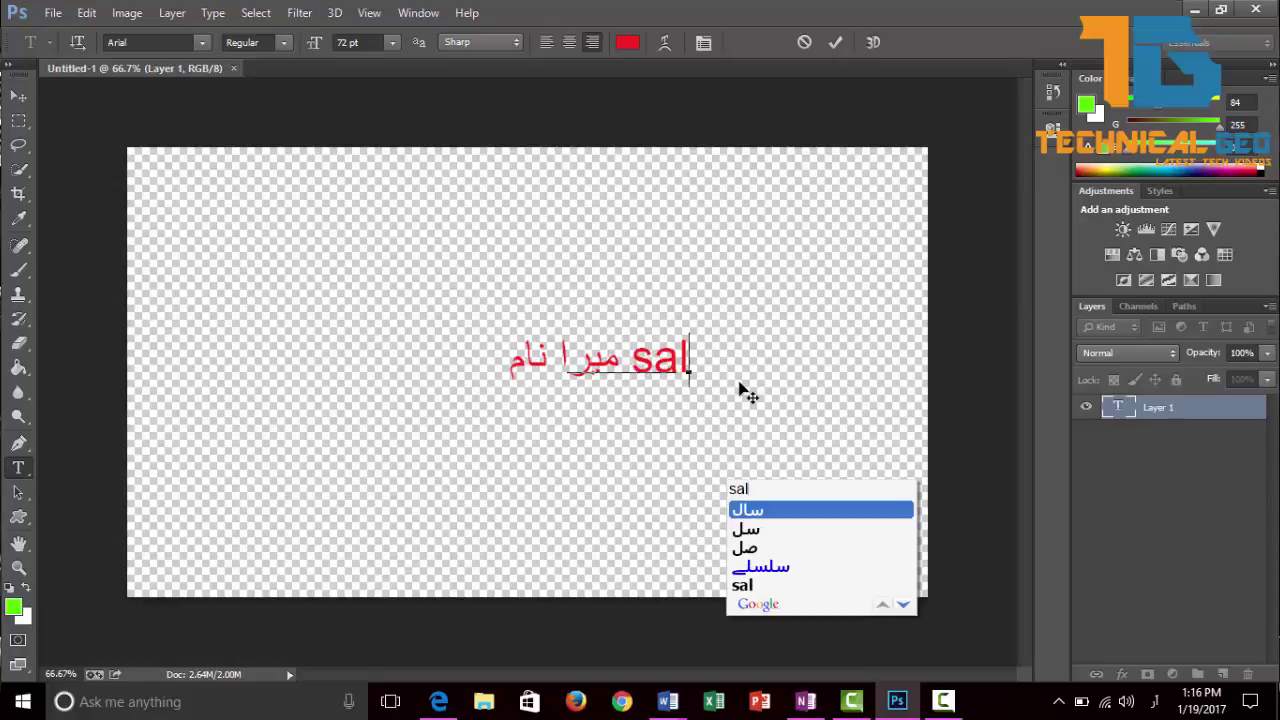
text(eh)
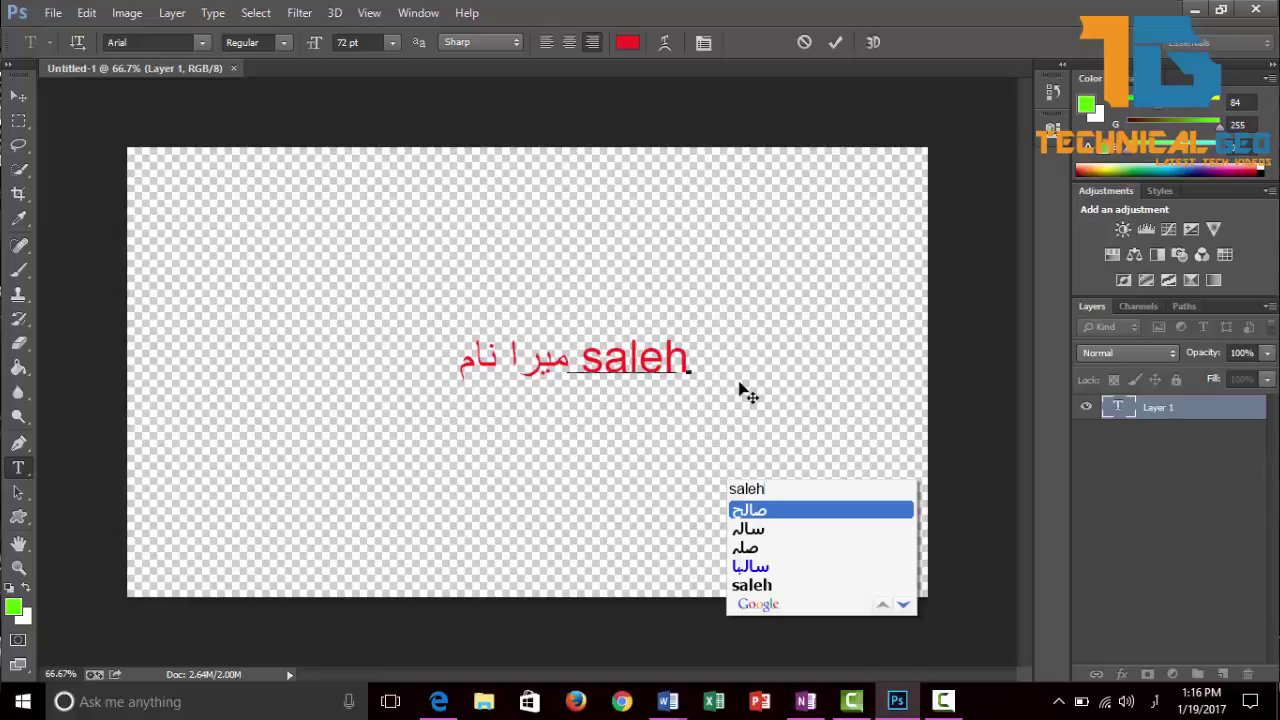
key(space)
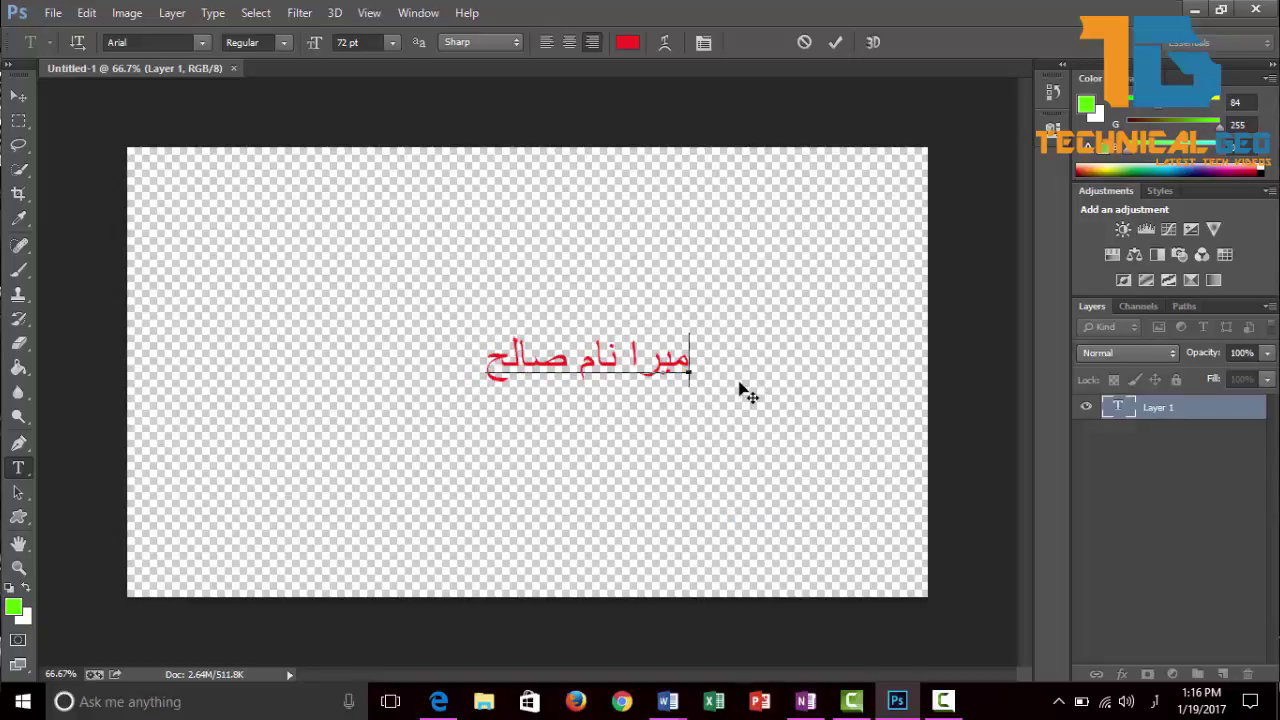
text( irf)
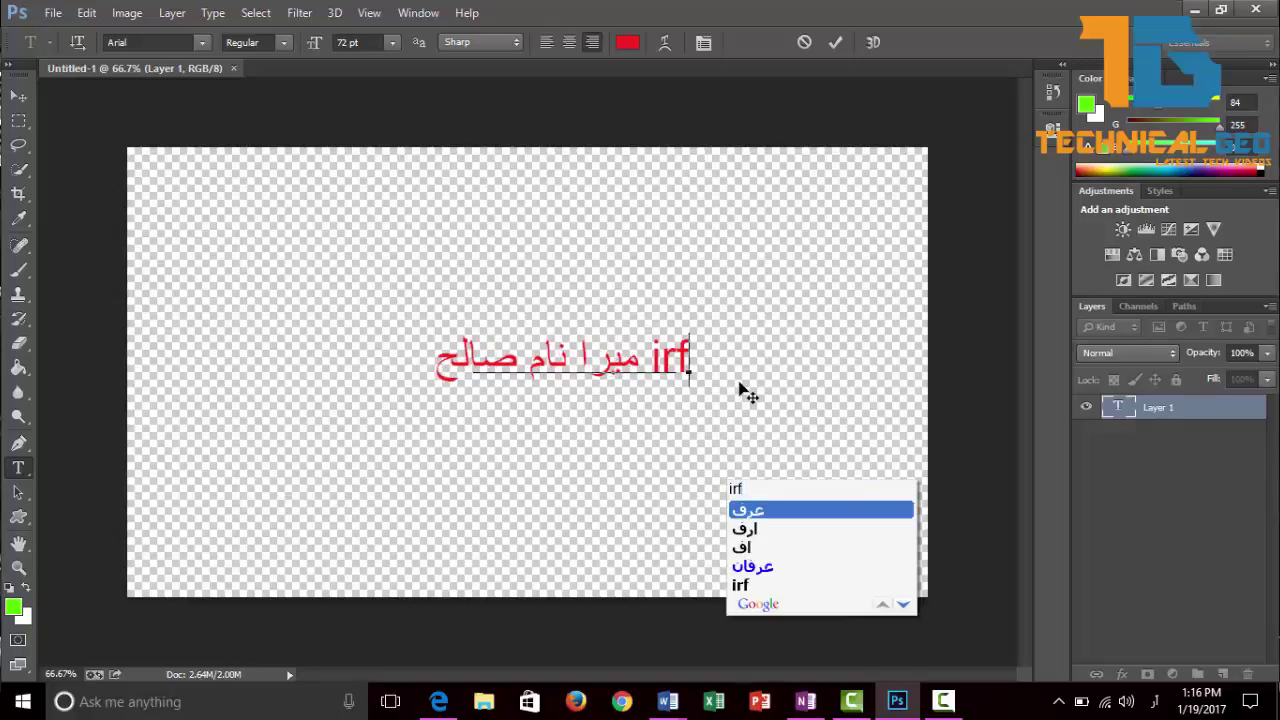
text(an)
key(space)
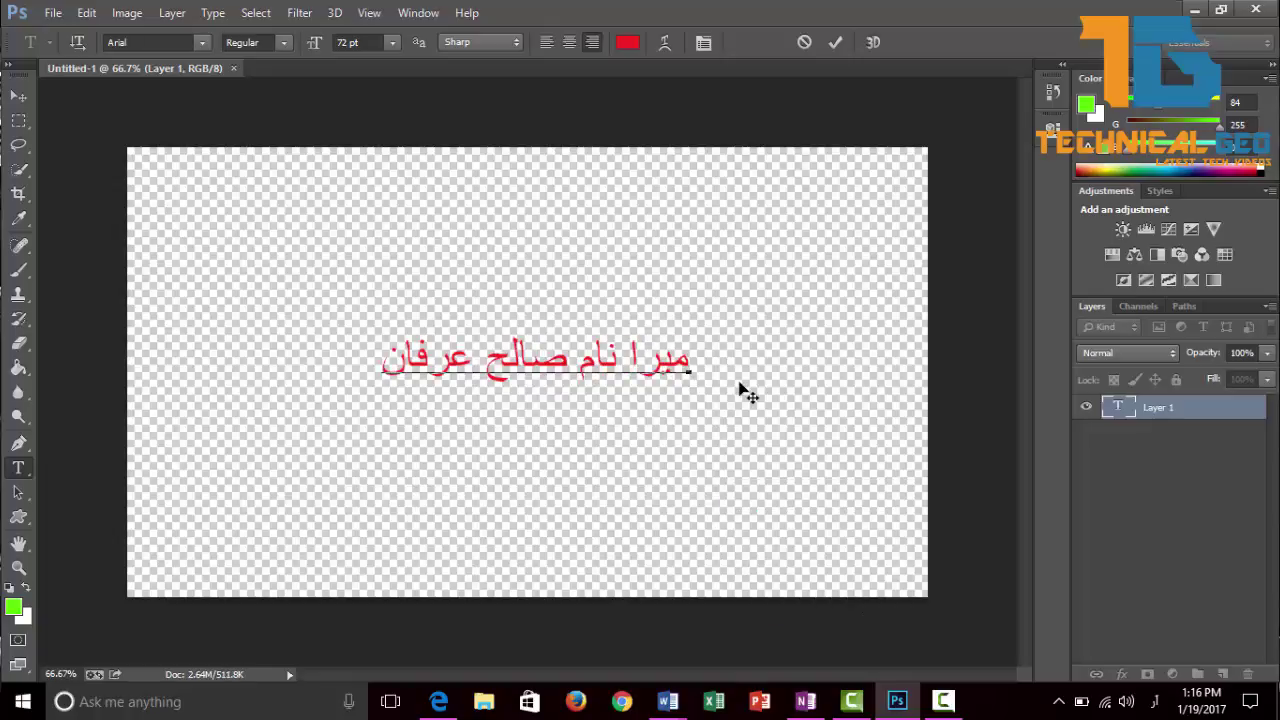
text(hai)
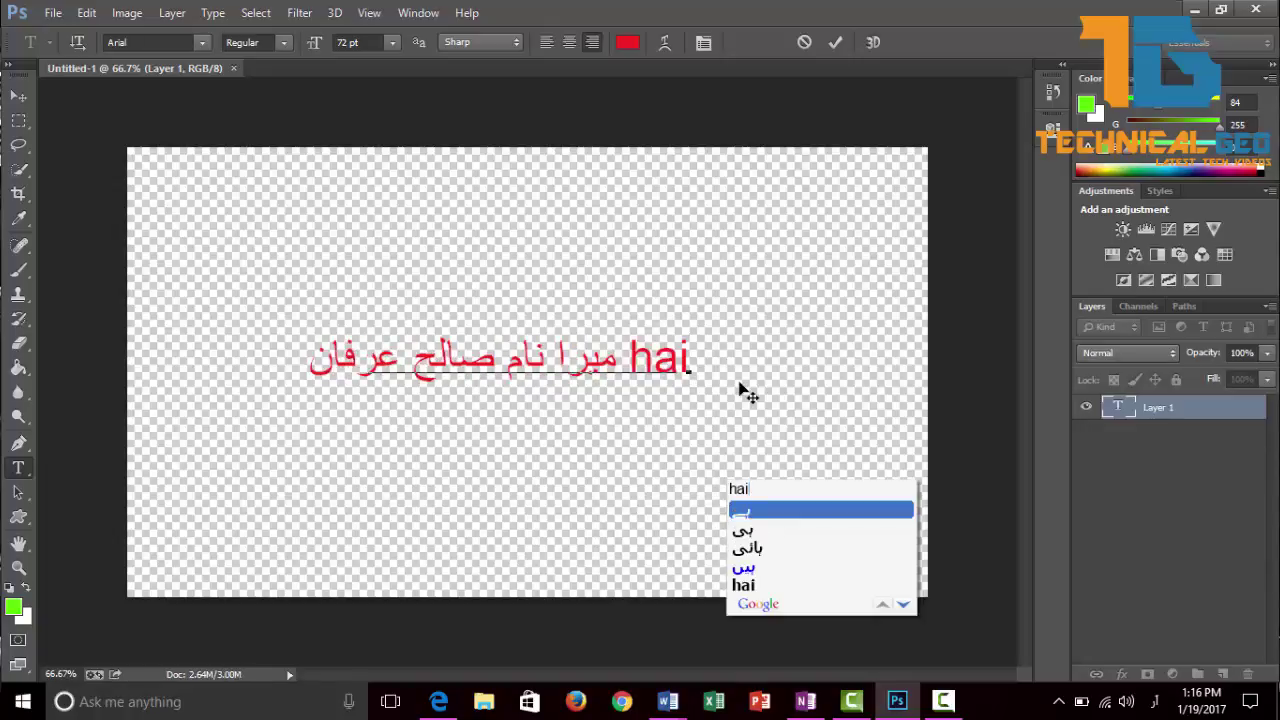
key(space)
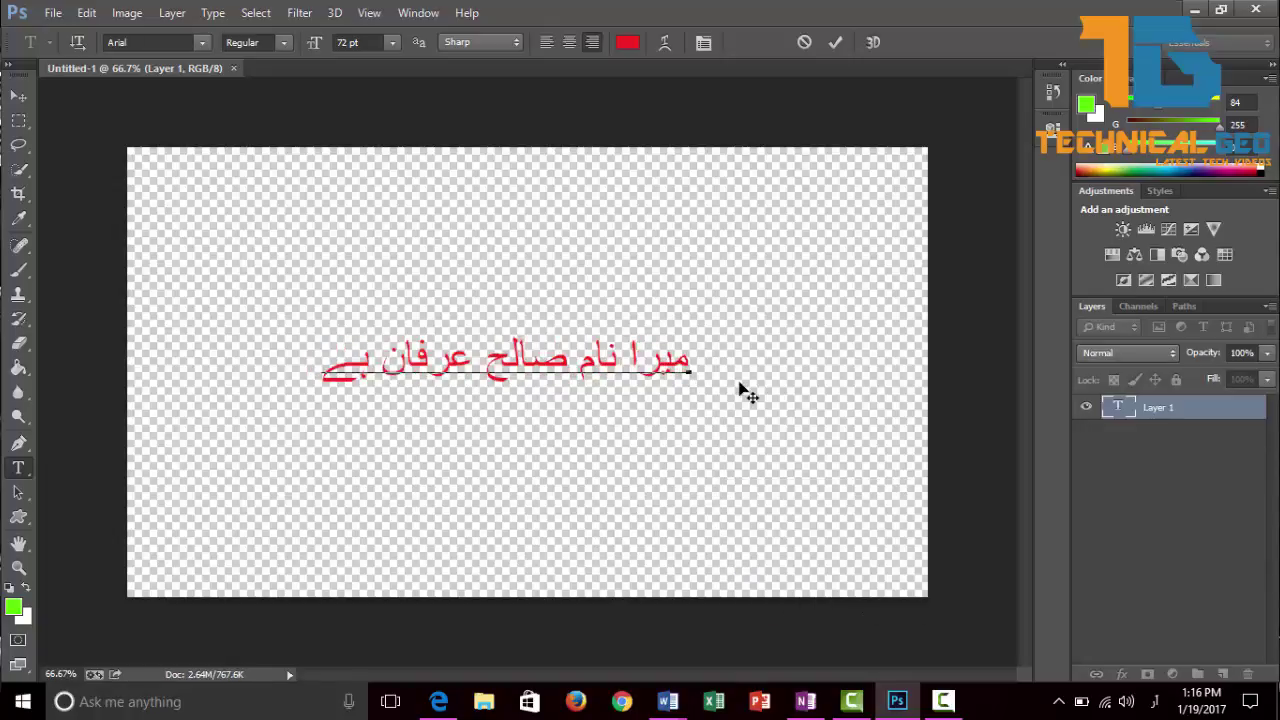
Continue with the Urdu words for 'mera ek … channel', correcting mistyped letters
text(.)
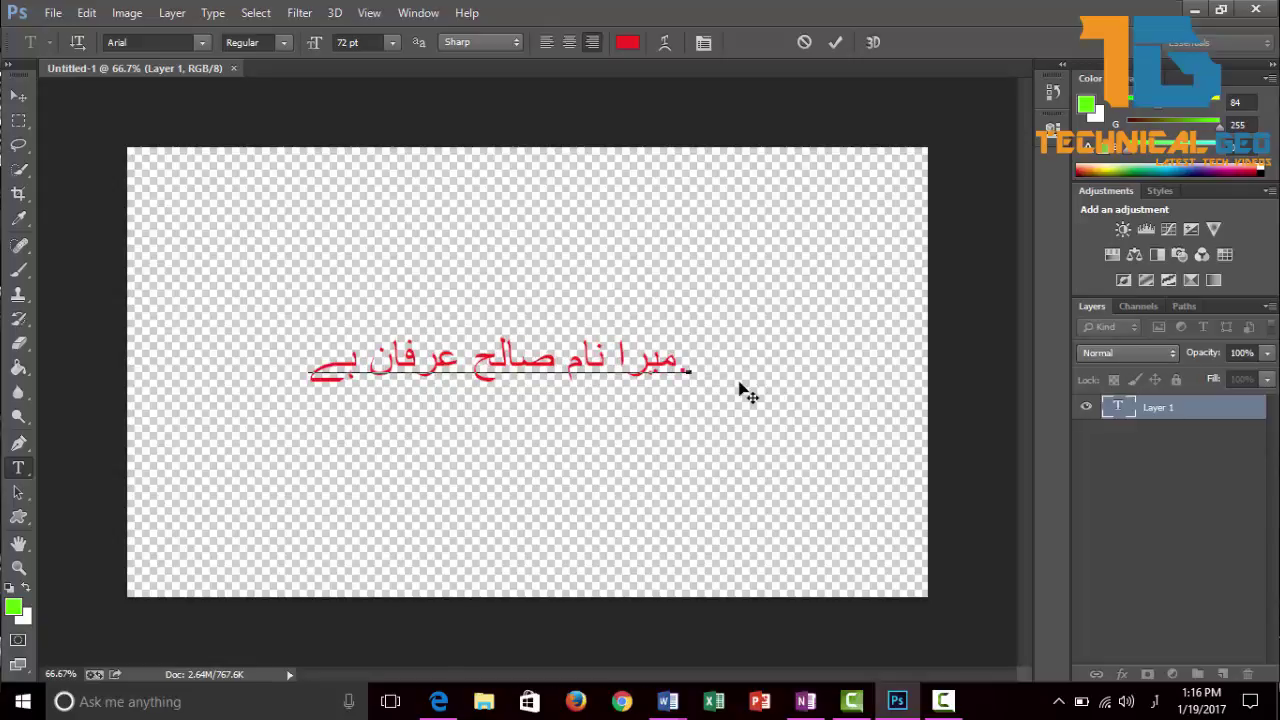
text( m)
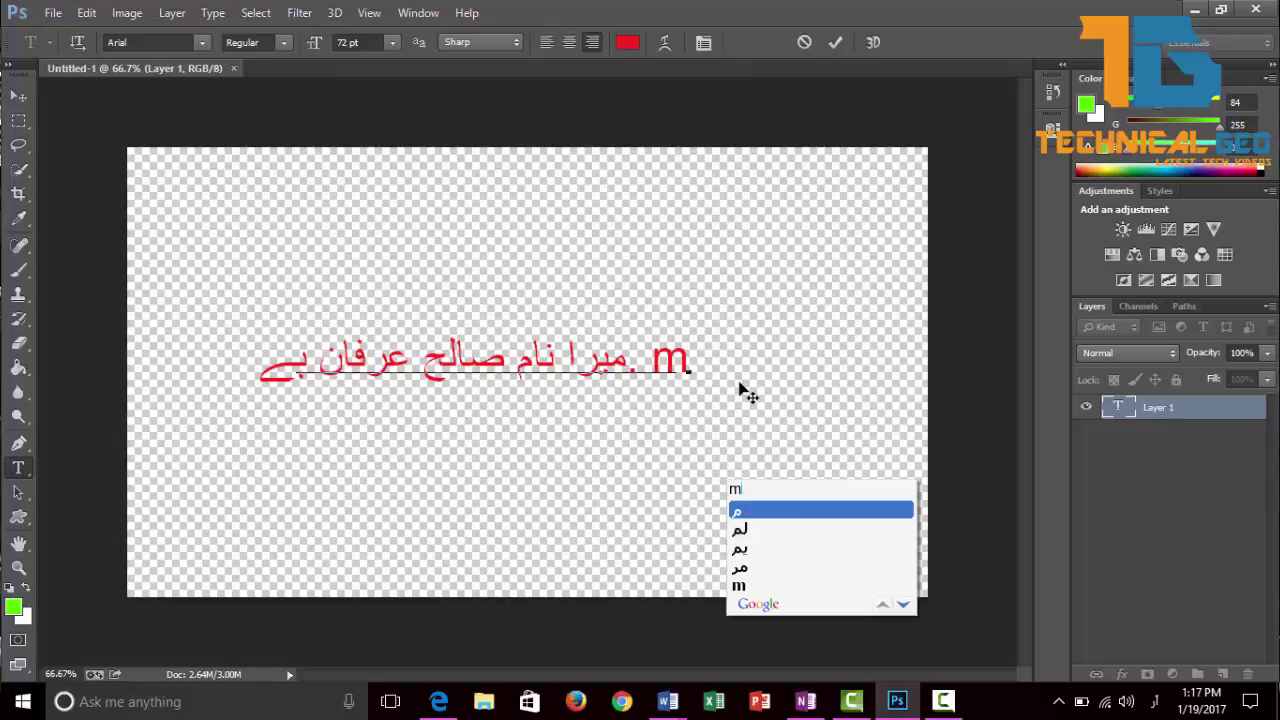
text(era)
key(space)
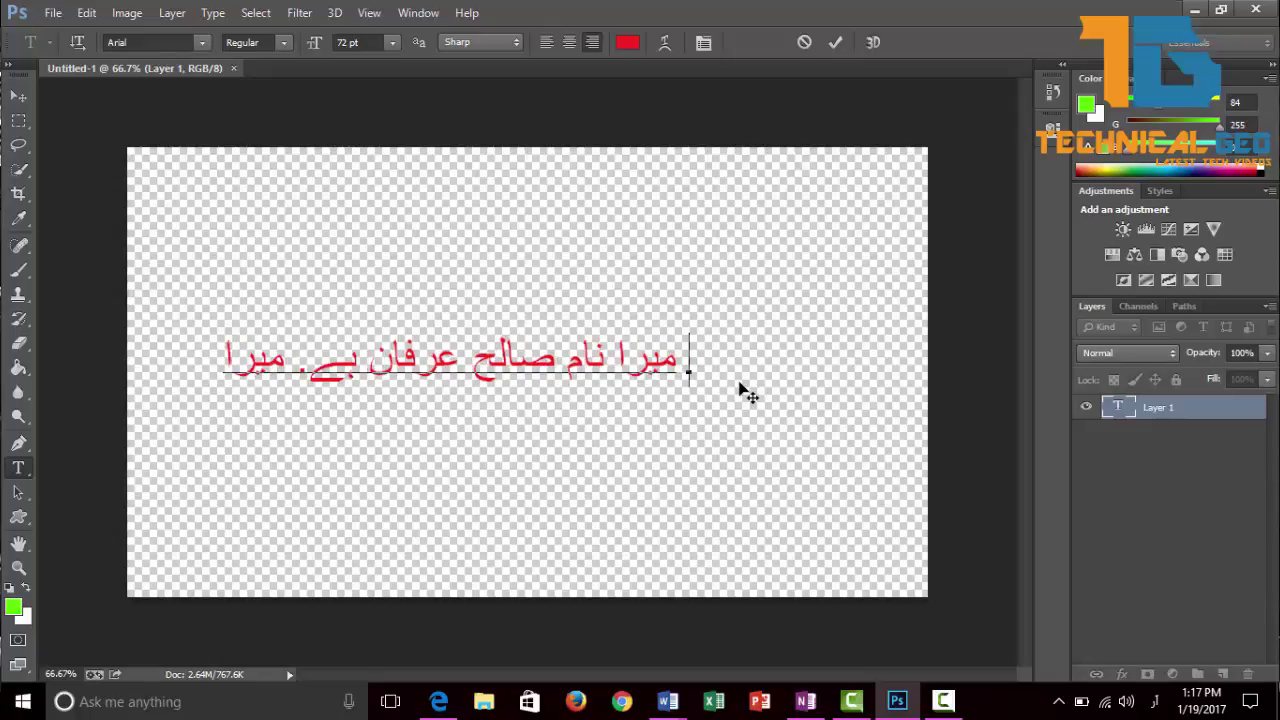
text(ek)
key(space)
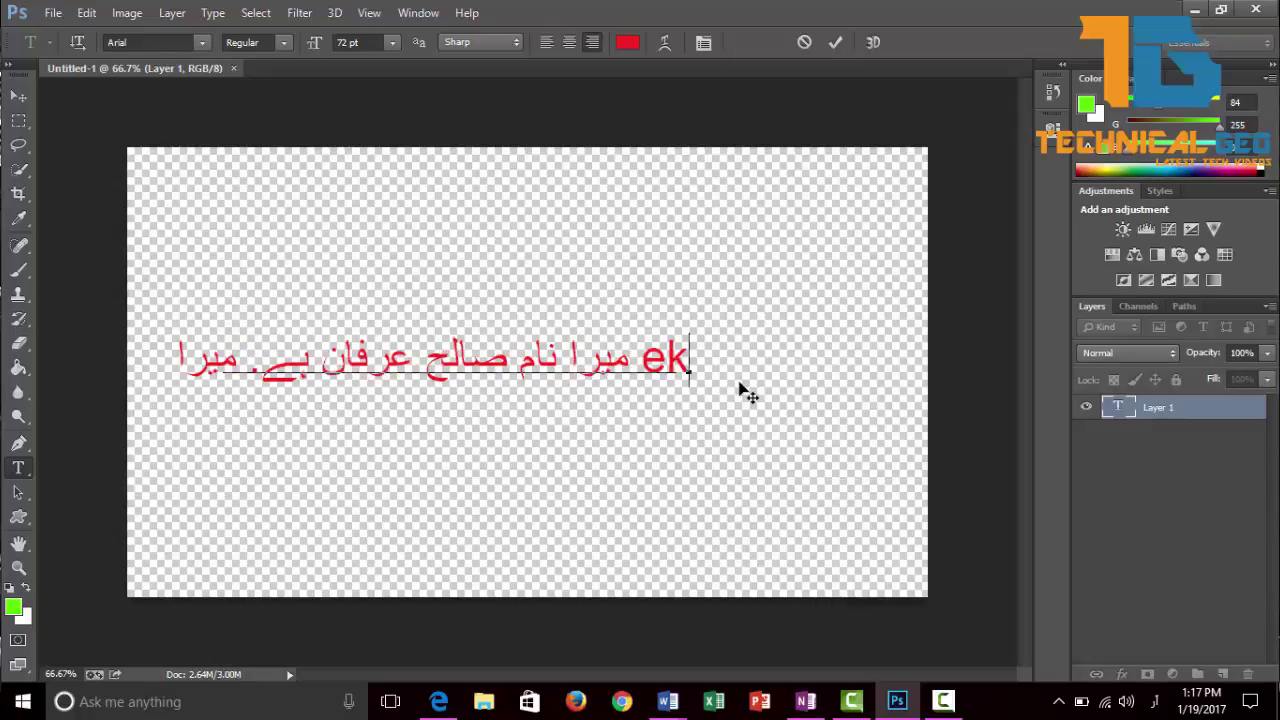
text(yo)
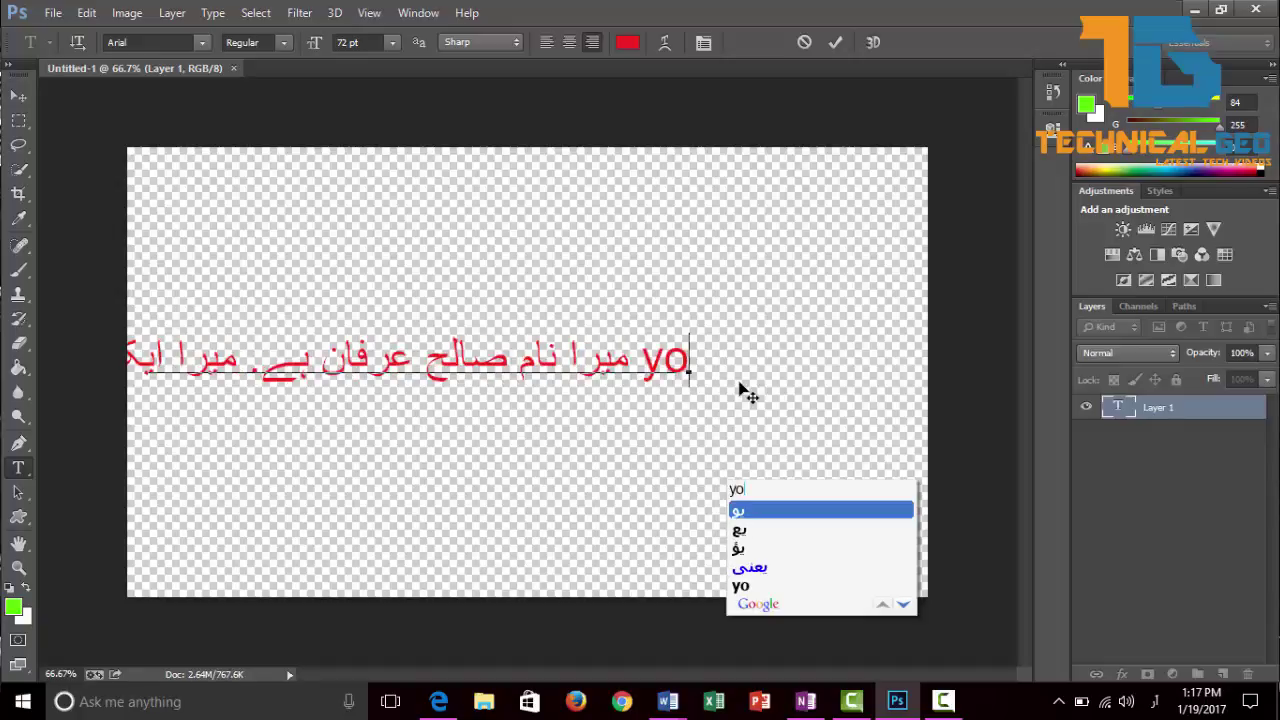
text(utube)
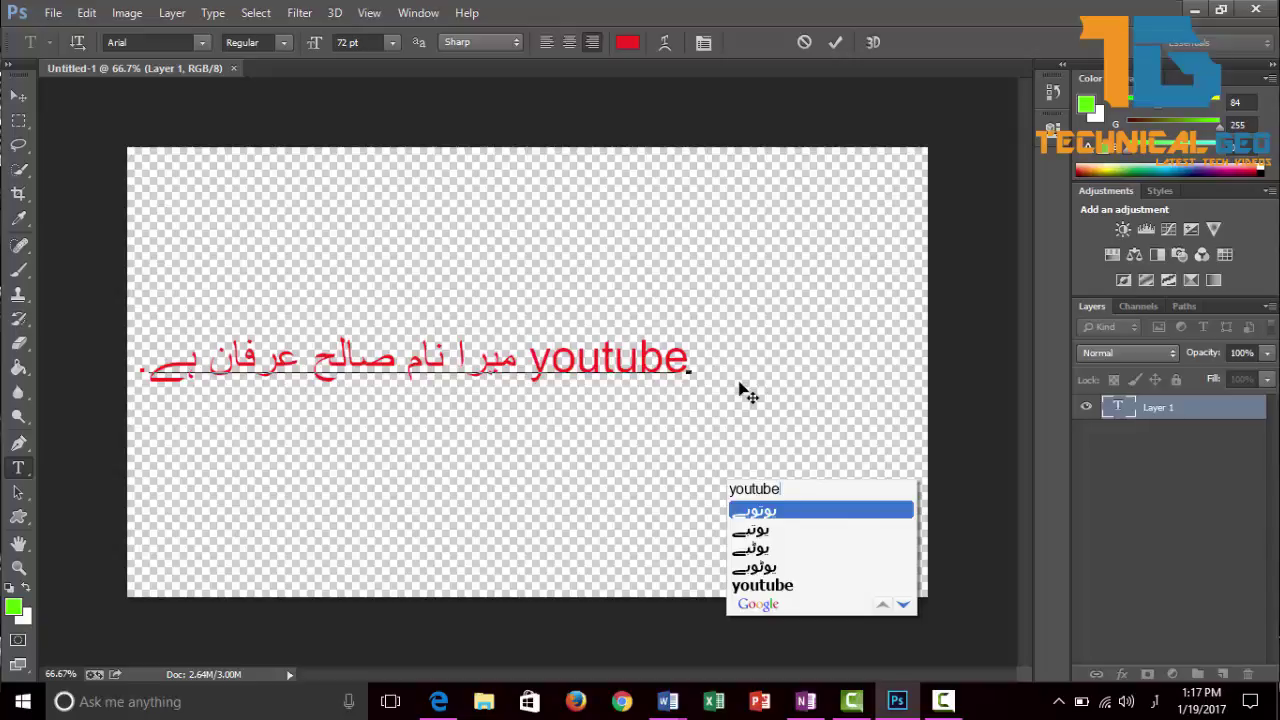
key(BackSpace)
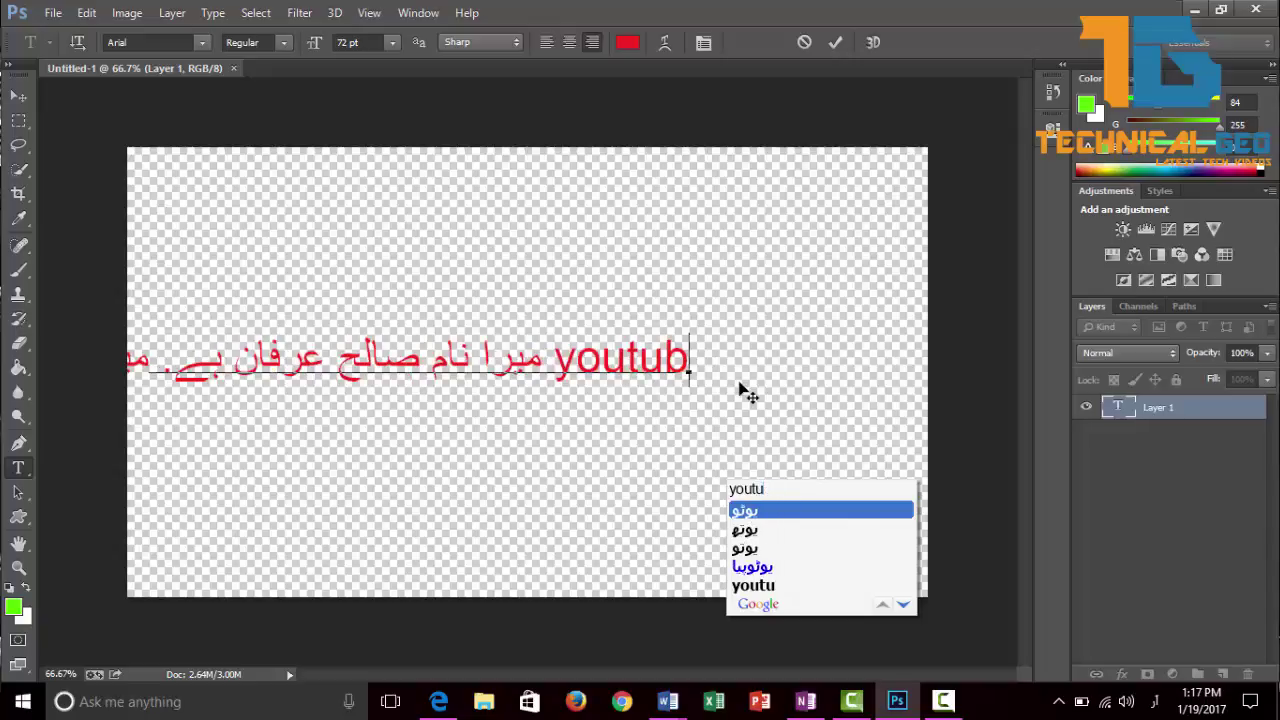
key(BackSpace)
key(BackSpace)
key(BackSpace)
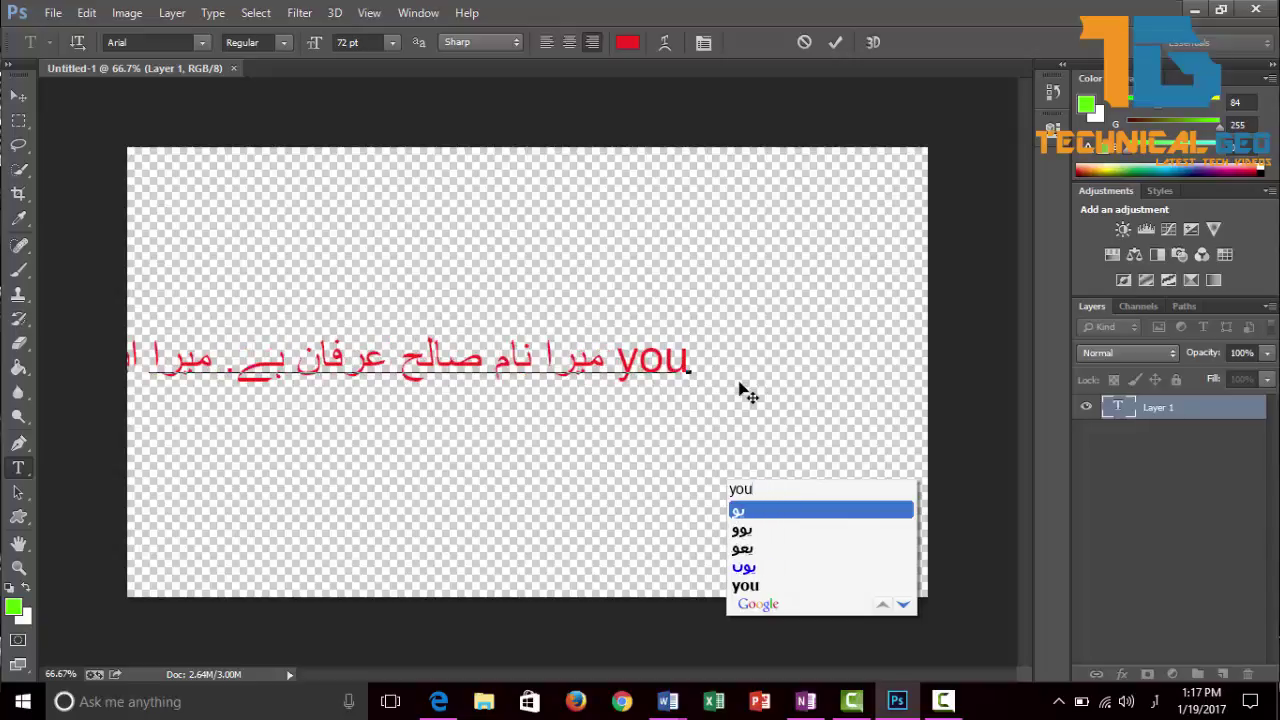
key(BackSpace)
key(BackSpace)
key(BackSpace)
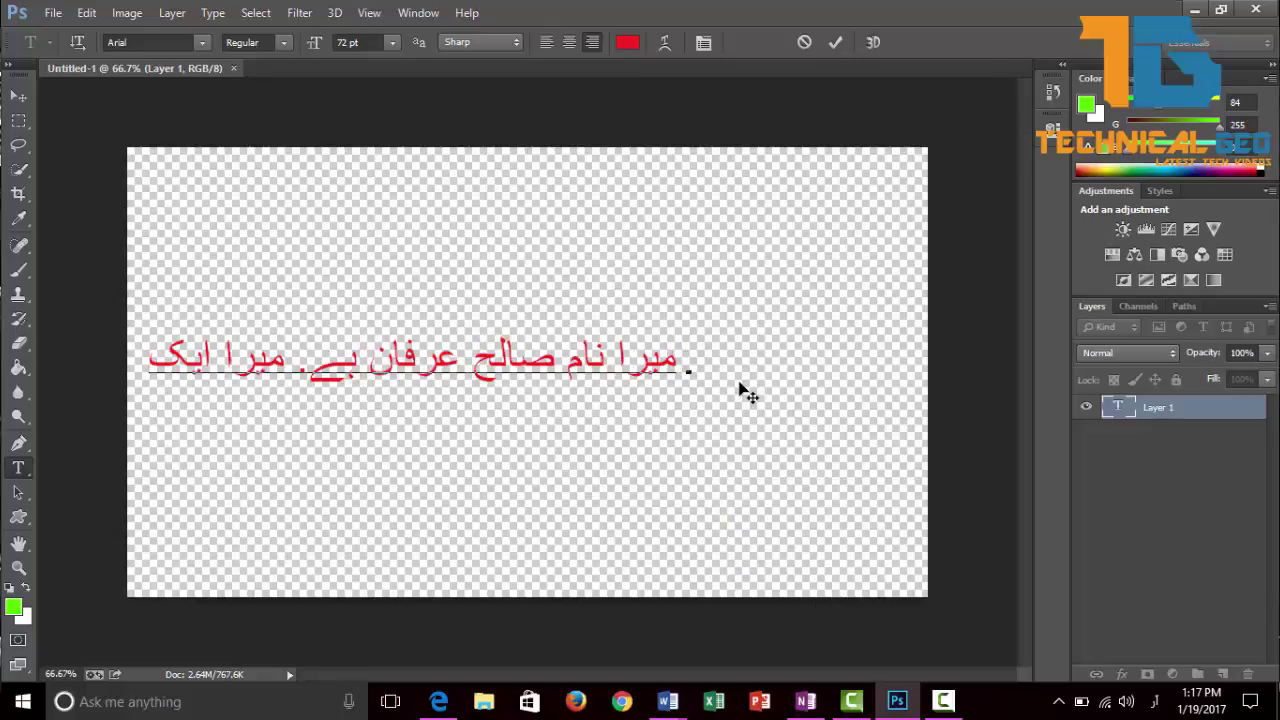
text(ek)
key(BackSpace)
key(BackSpace)
text(channel)
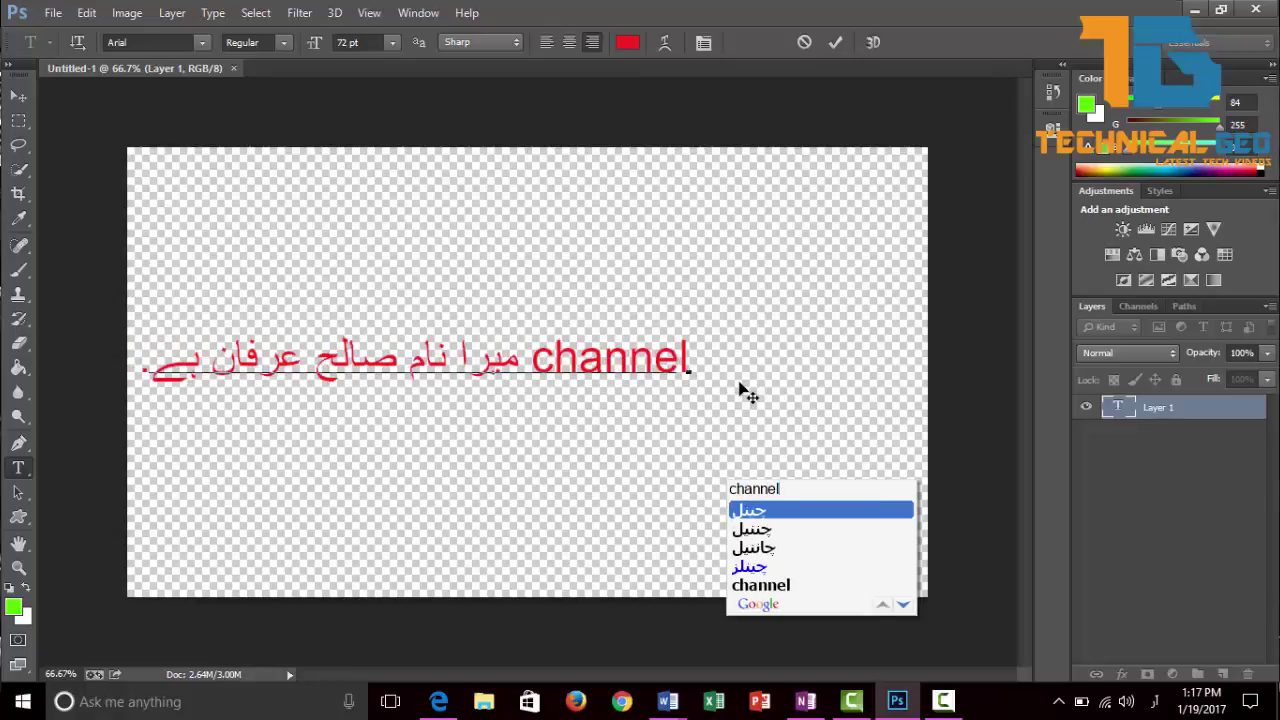
key(space)
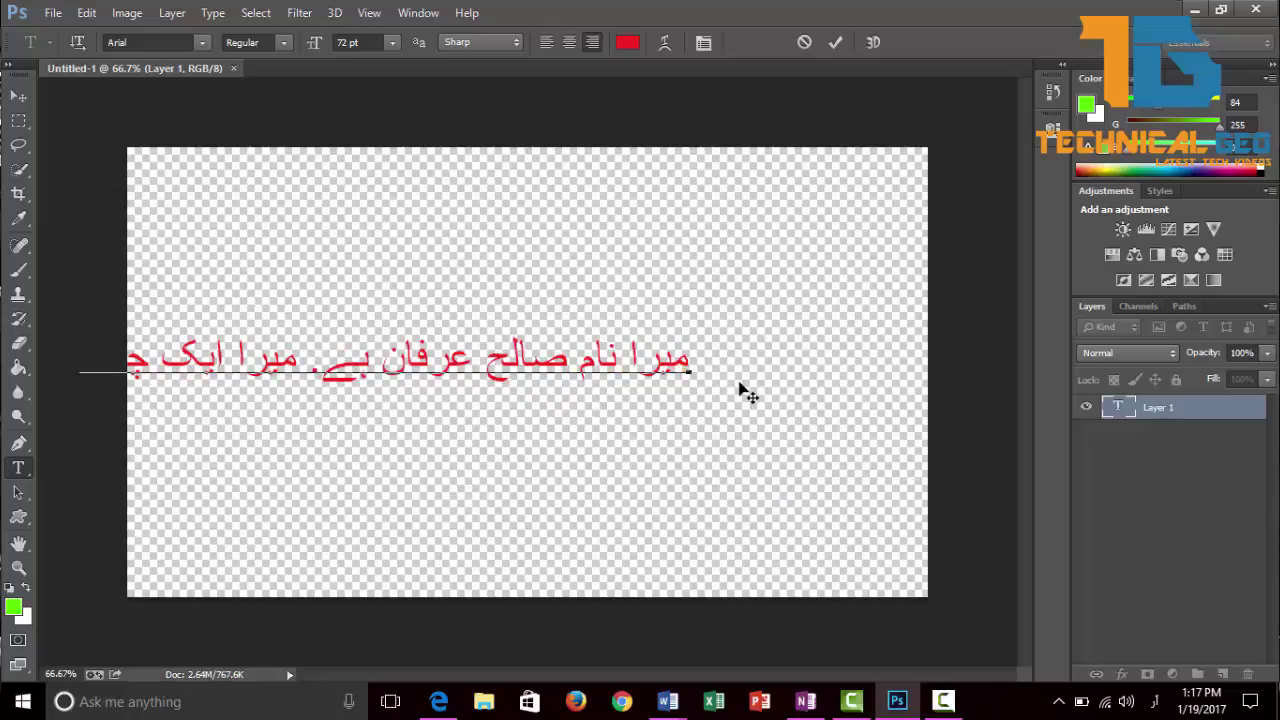
text(hai)
key(Escape)
key(BackSpace)
key(BackSpace)
key(BackSpace)
Commit the Urdu text, move it right onto the canvas, and bring Microsoft Word forward
click(18, 95)
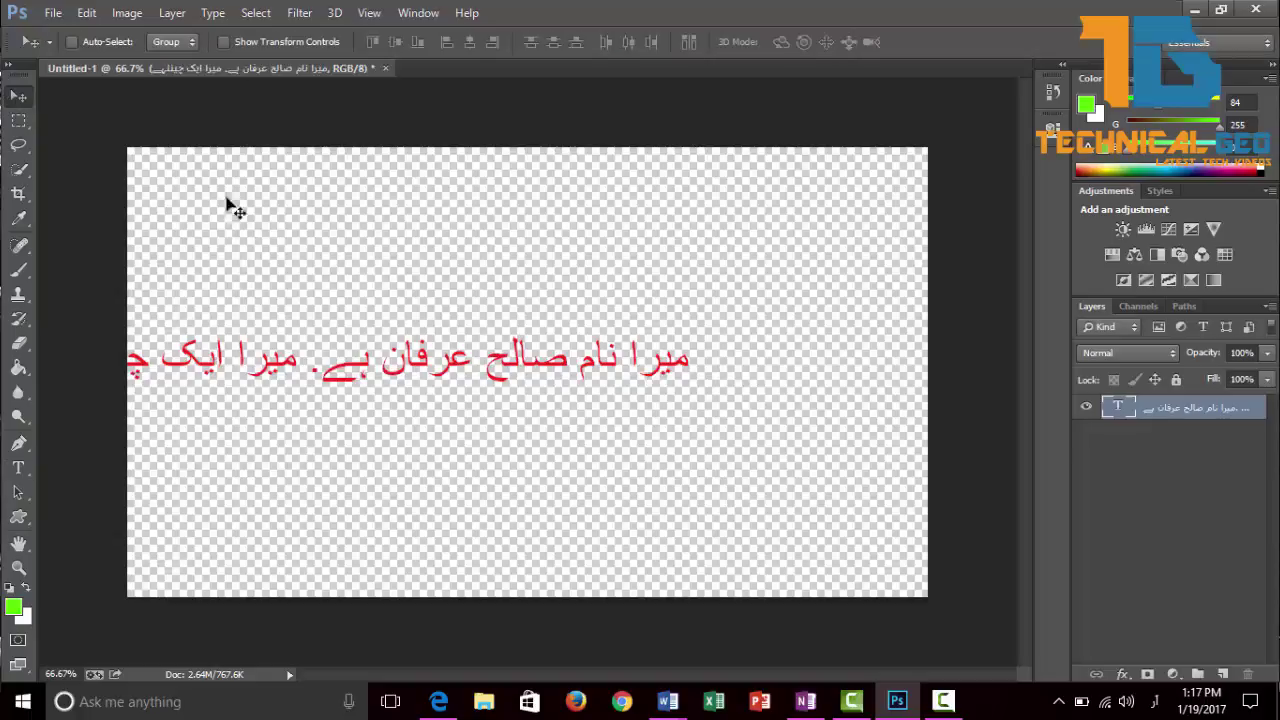
drag(385, 372, 521, 367)
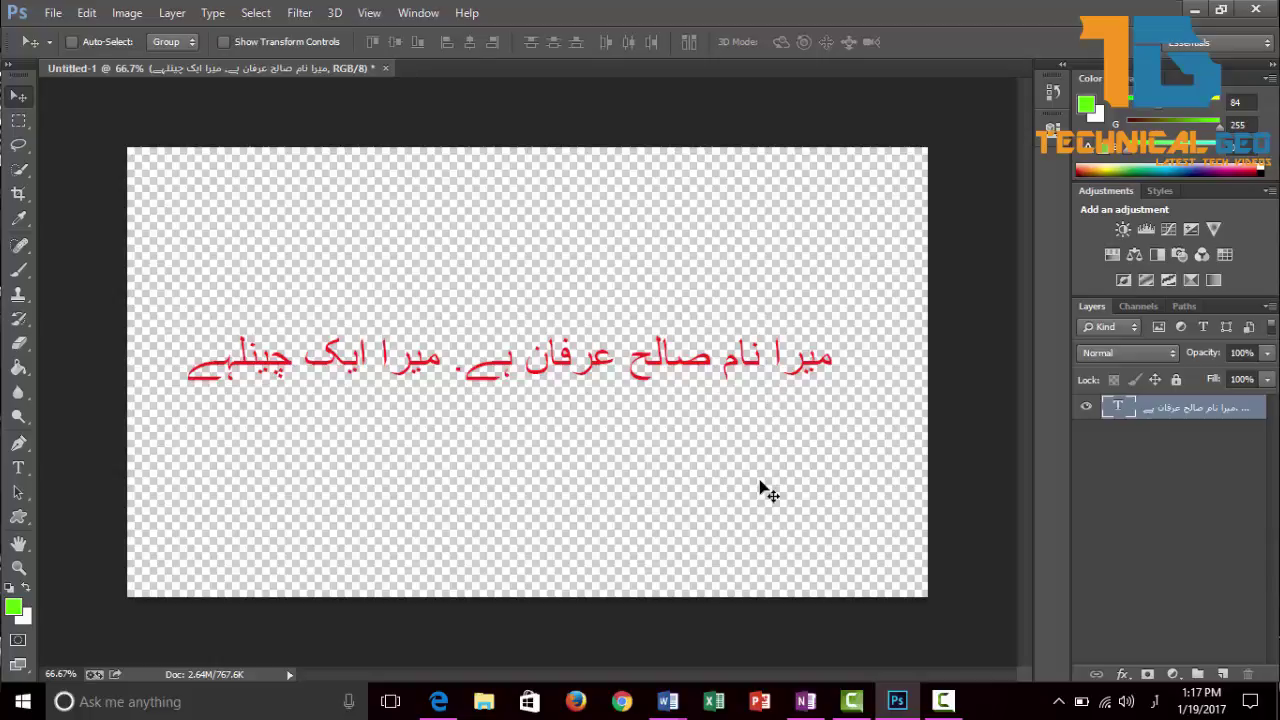
click(668, 701)
Right-align the Word paragraph and type میرا نام followed by the author's first name in Urdu
click(752, 645)
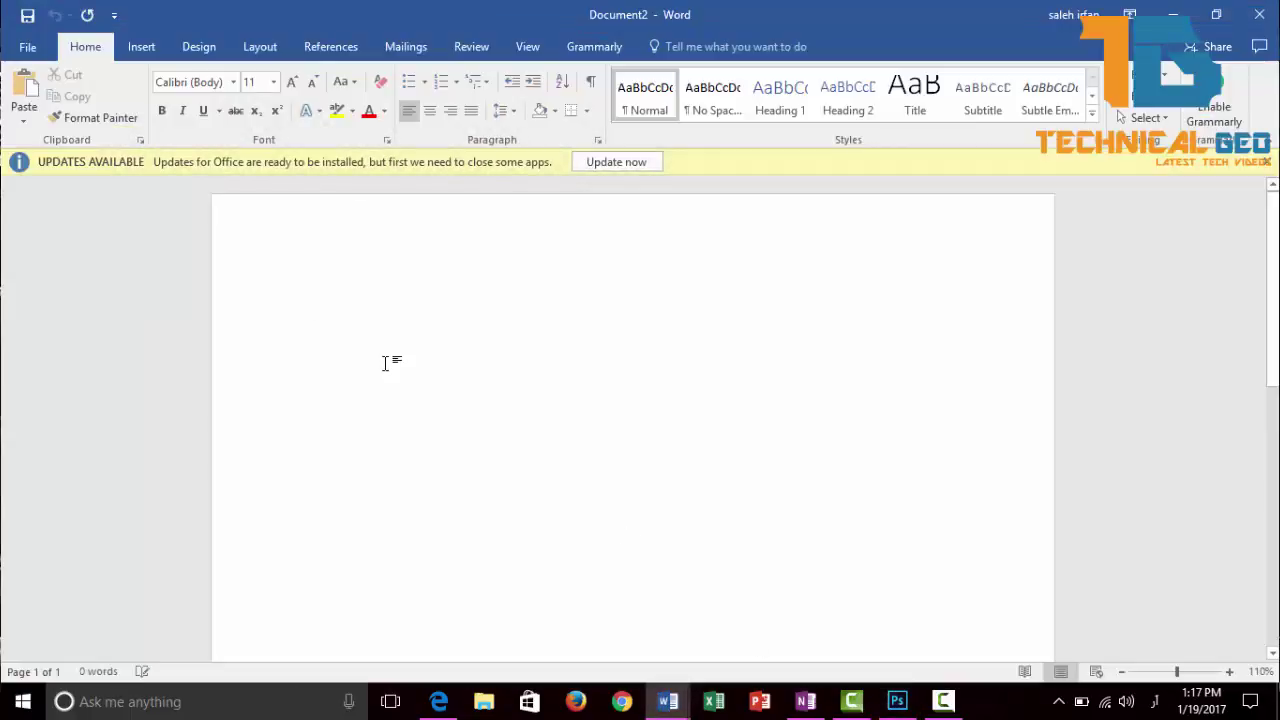
click(452, 113)
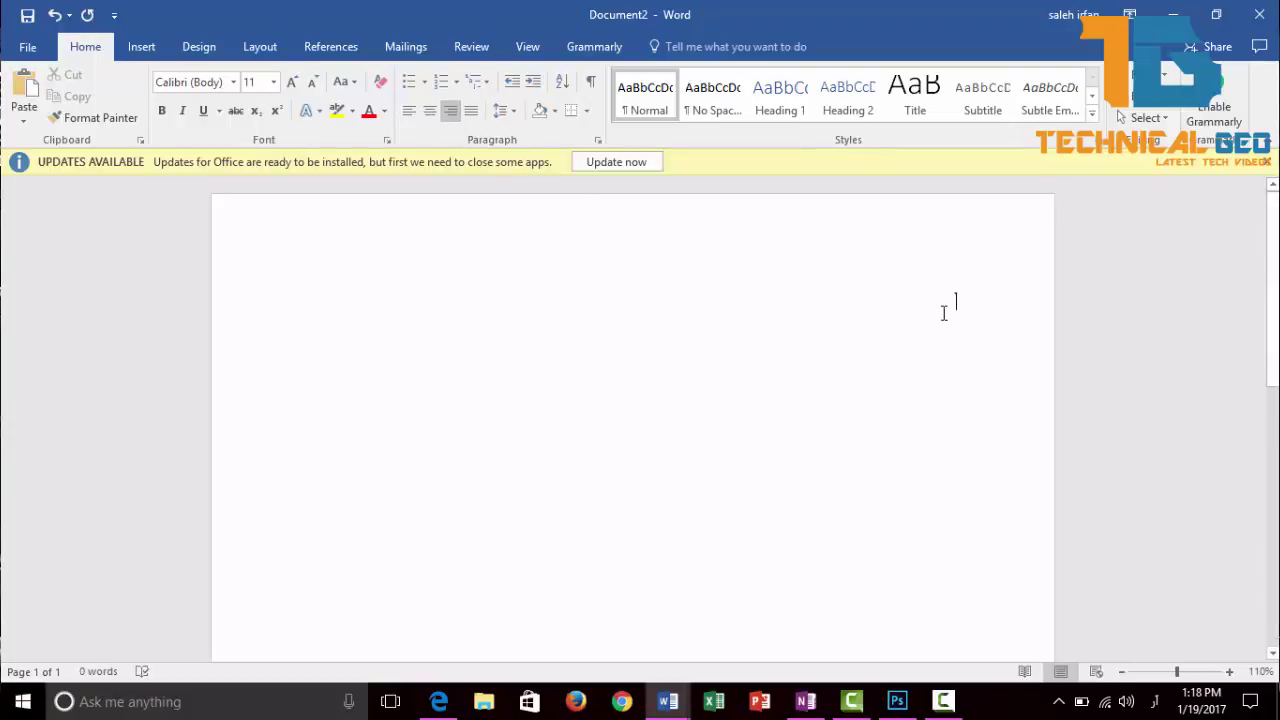
text(me)
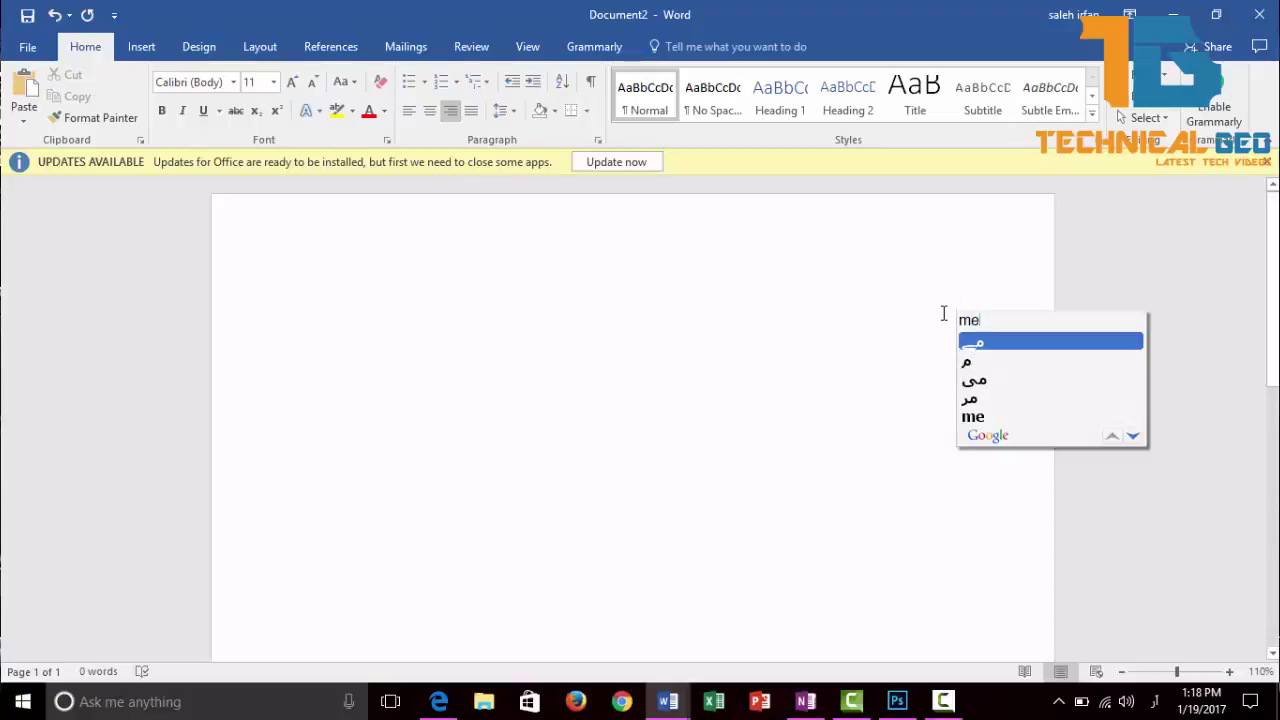
text(ra)
key(space)
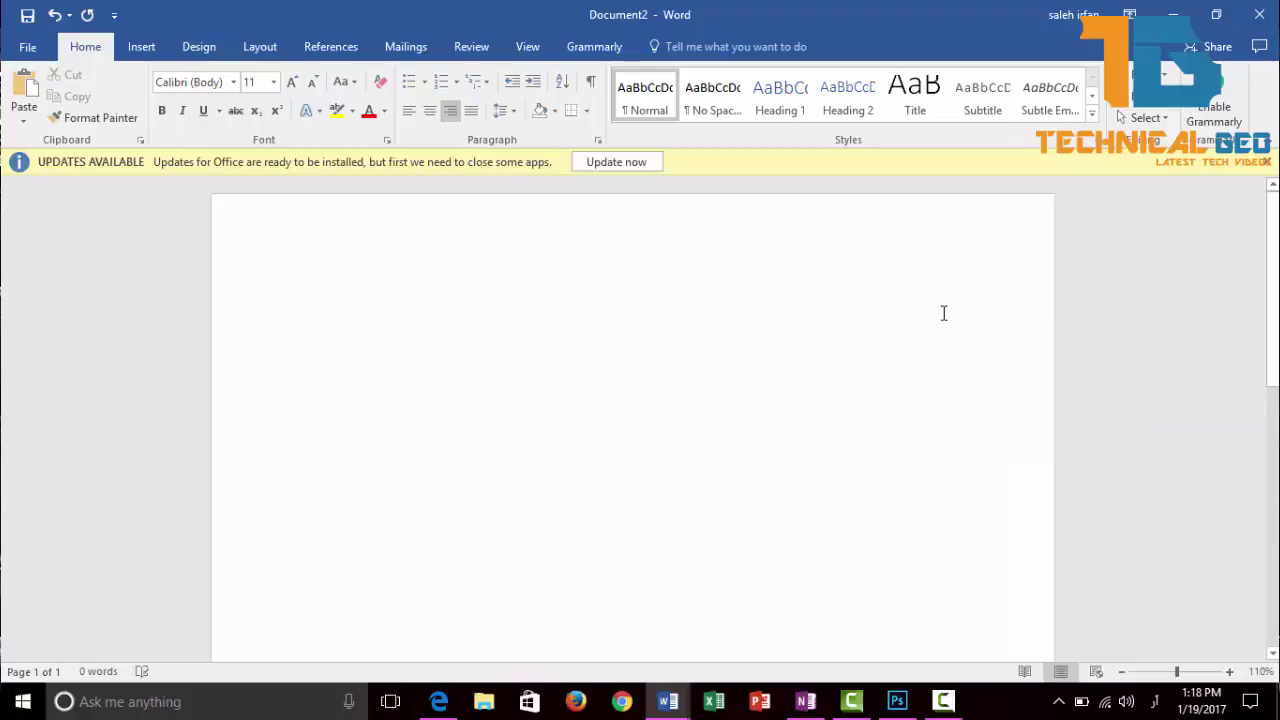
text(nam)
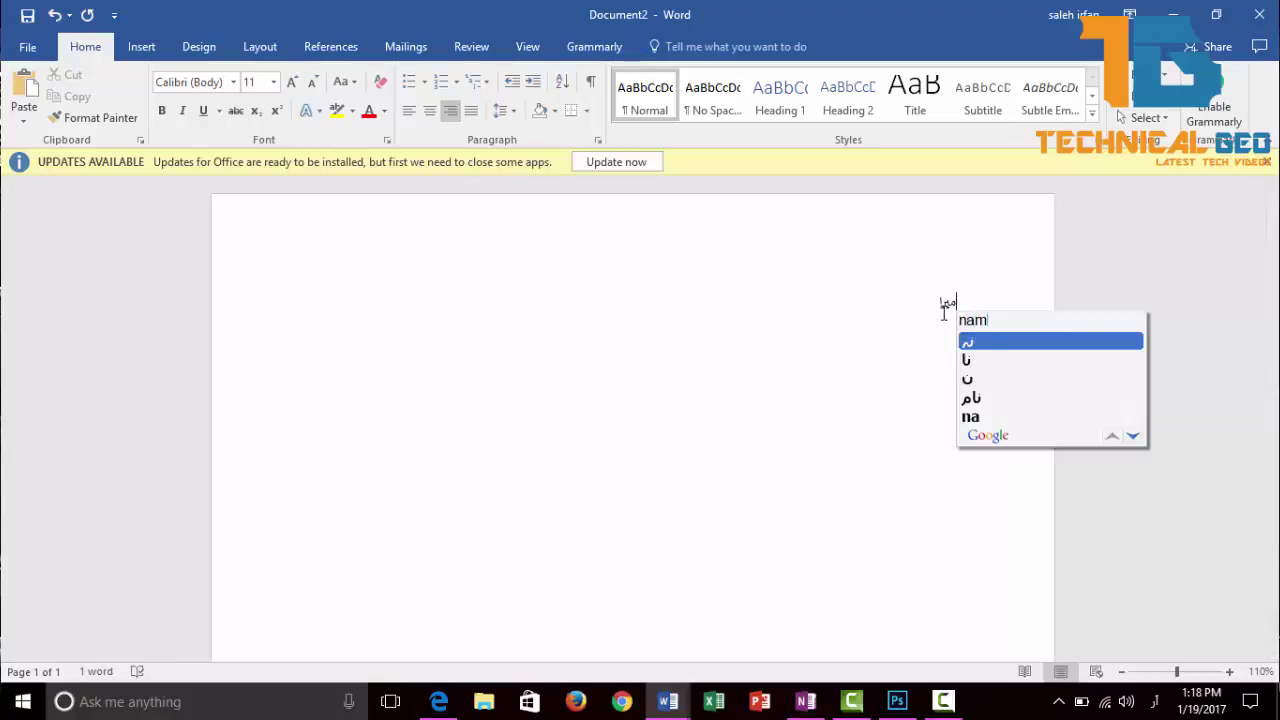
key(space)
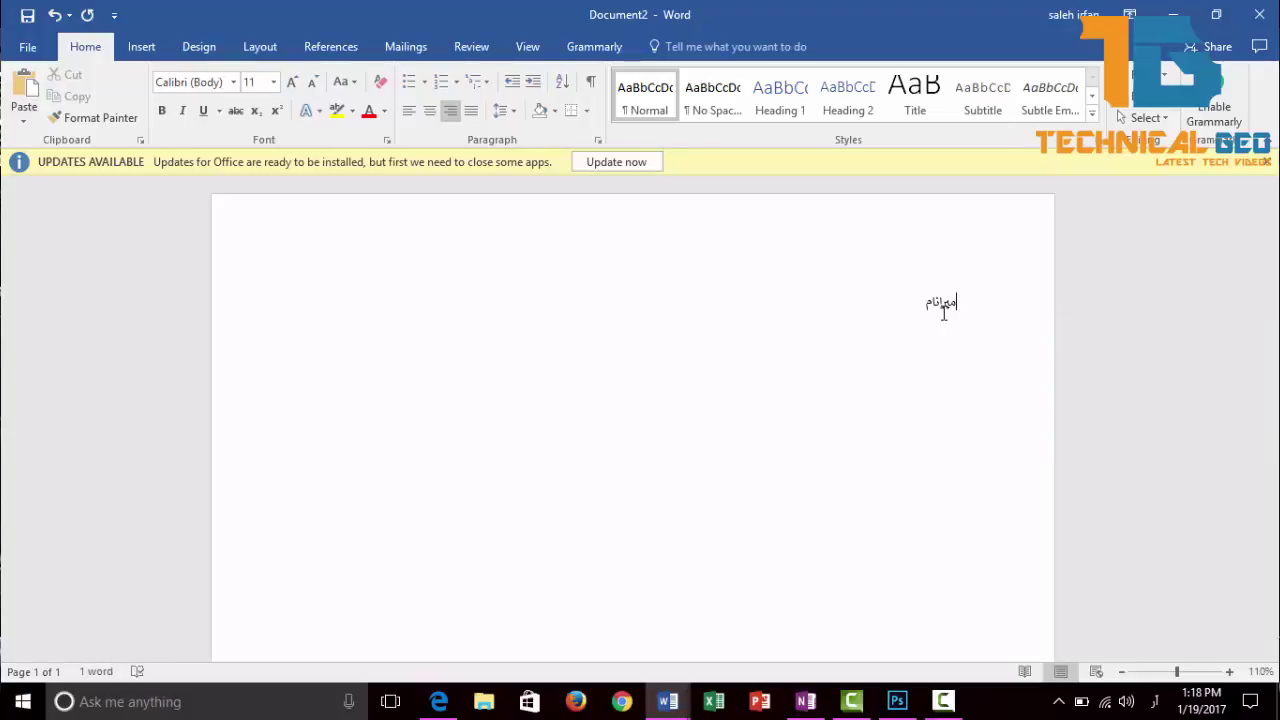
text(saleh)
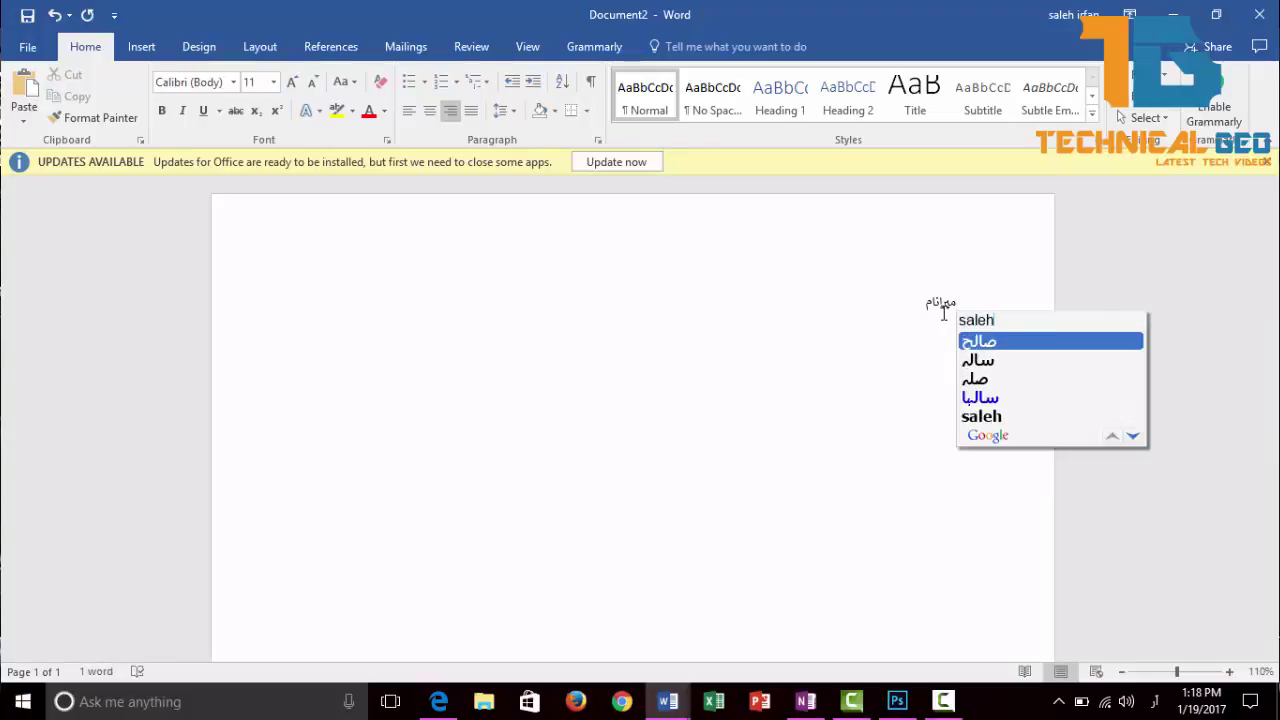
key(space)
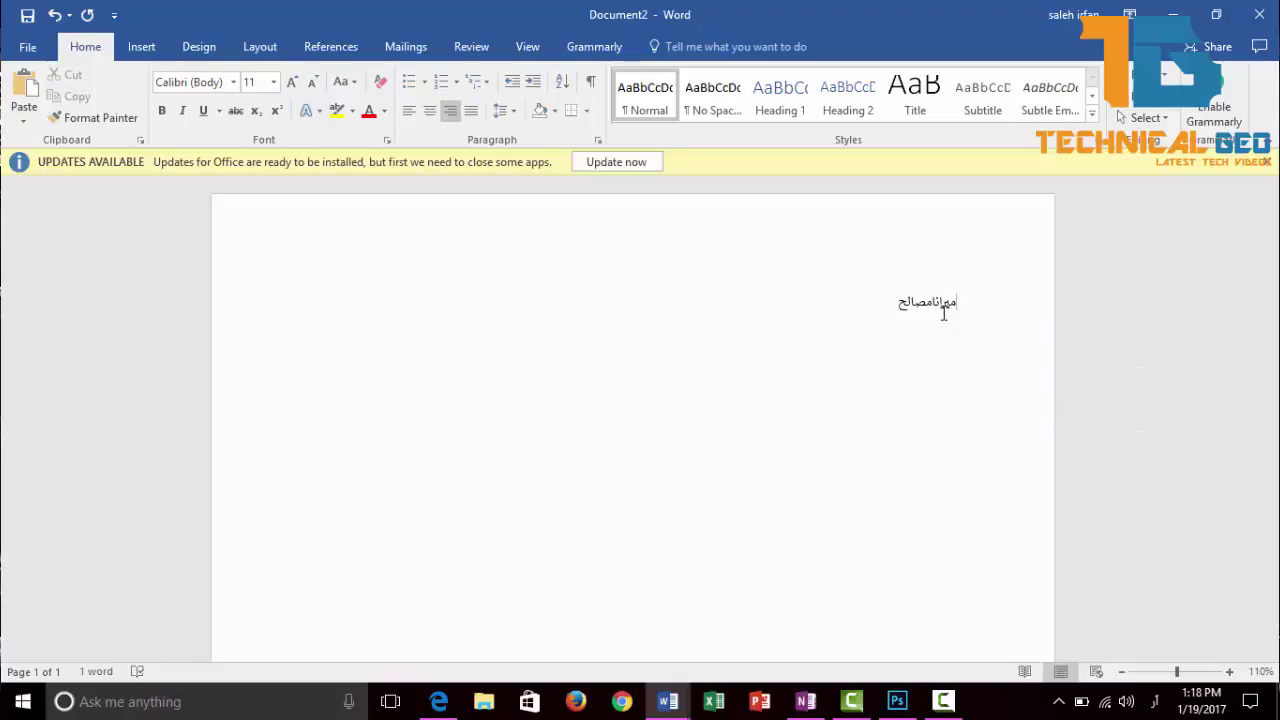
Fix the wrongly joined letters, retyping نام, the first name and the surname in Urdu
key(BackSpace)
key(BackSpace)
key(BackSpace)
text(nam)
key(space)
text(نام )
text(saleh)
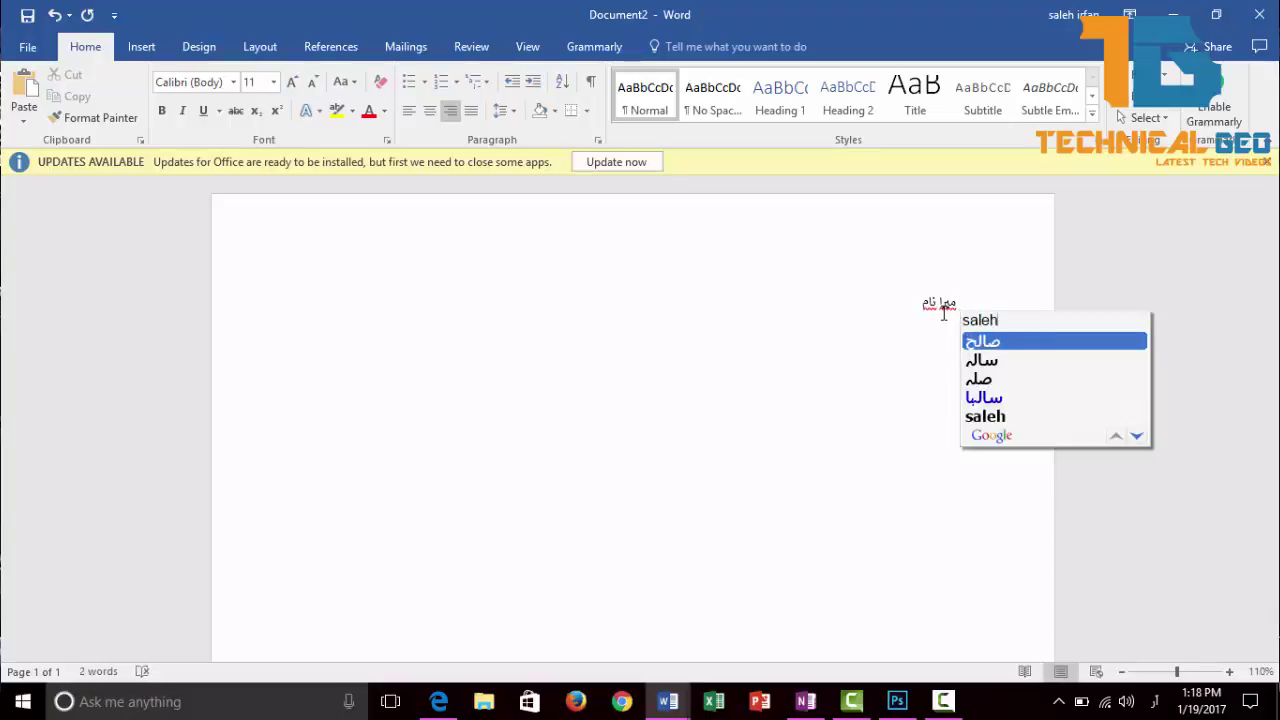
key(space)
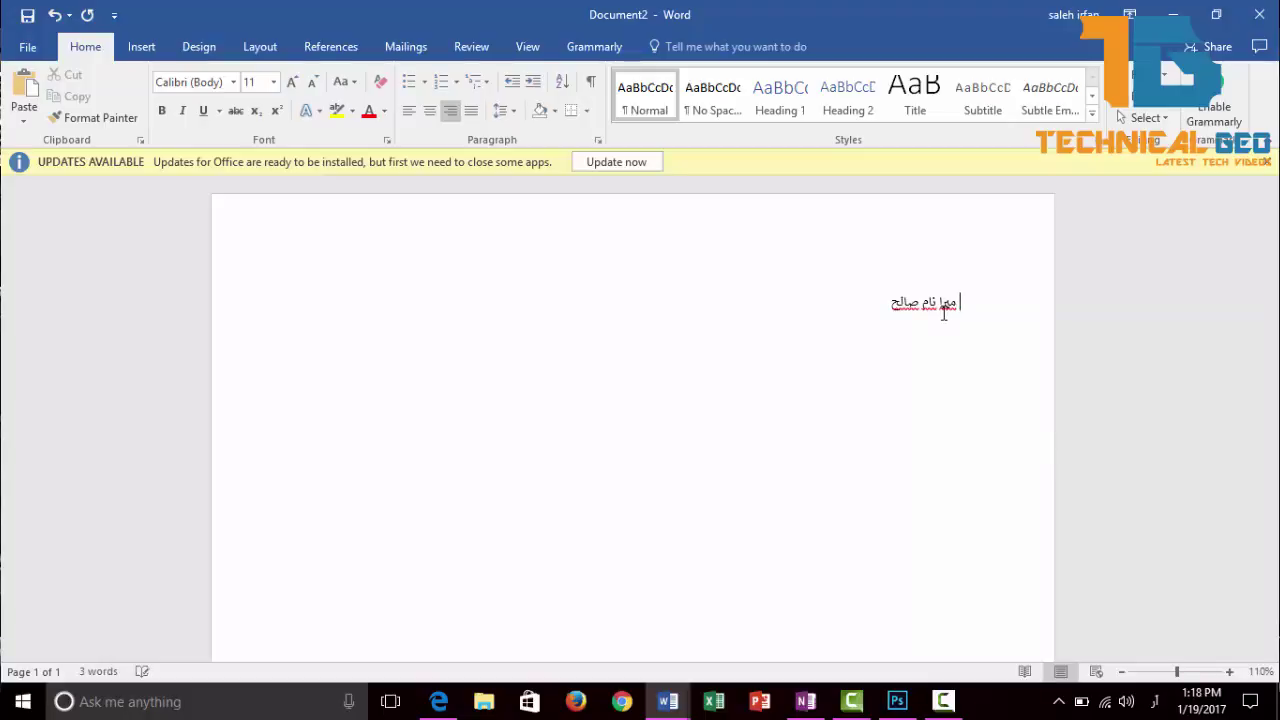
text(irfan)
key(space)
key(space)
Begin the second sentence میرا ایک چینل ہے, then delete the run-together words
text(.)
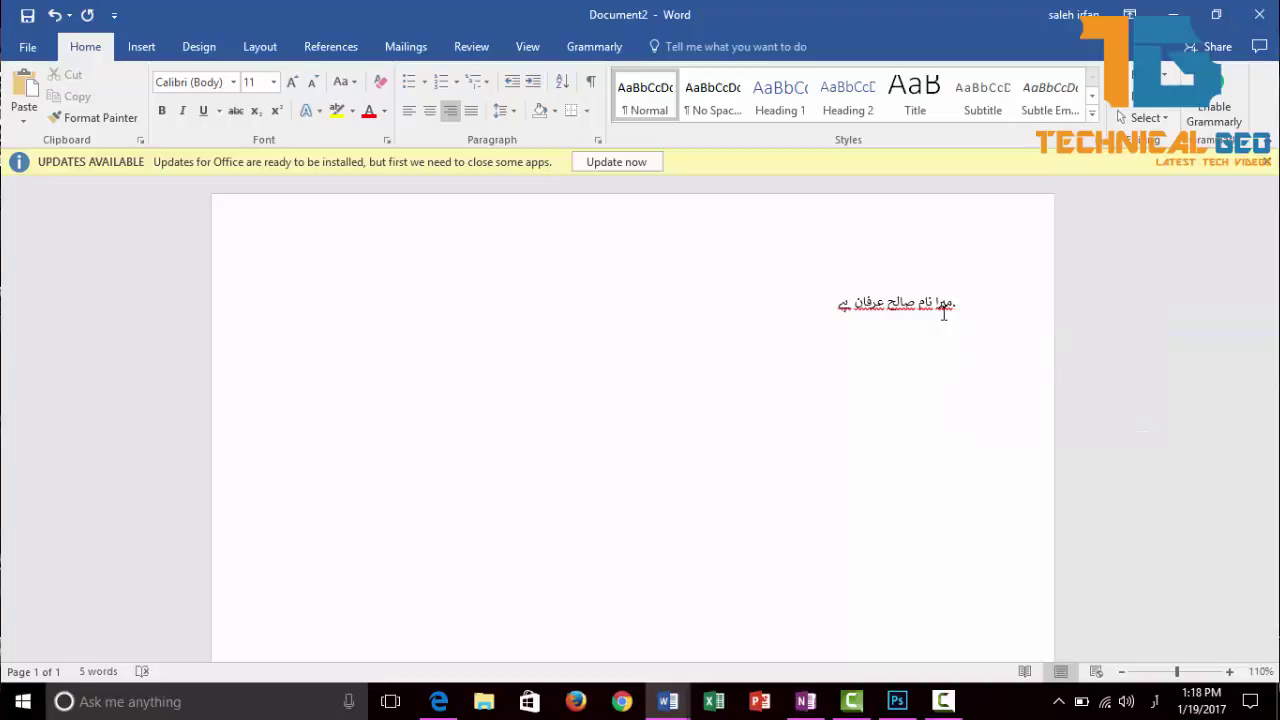
text(mera)
key(space)
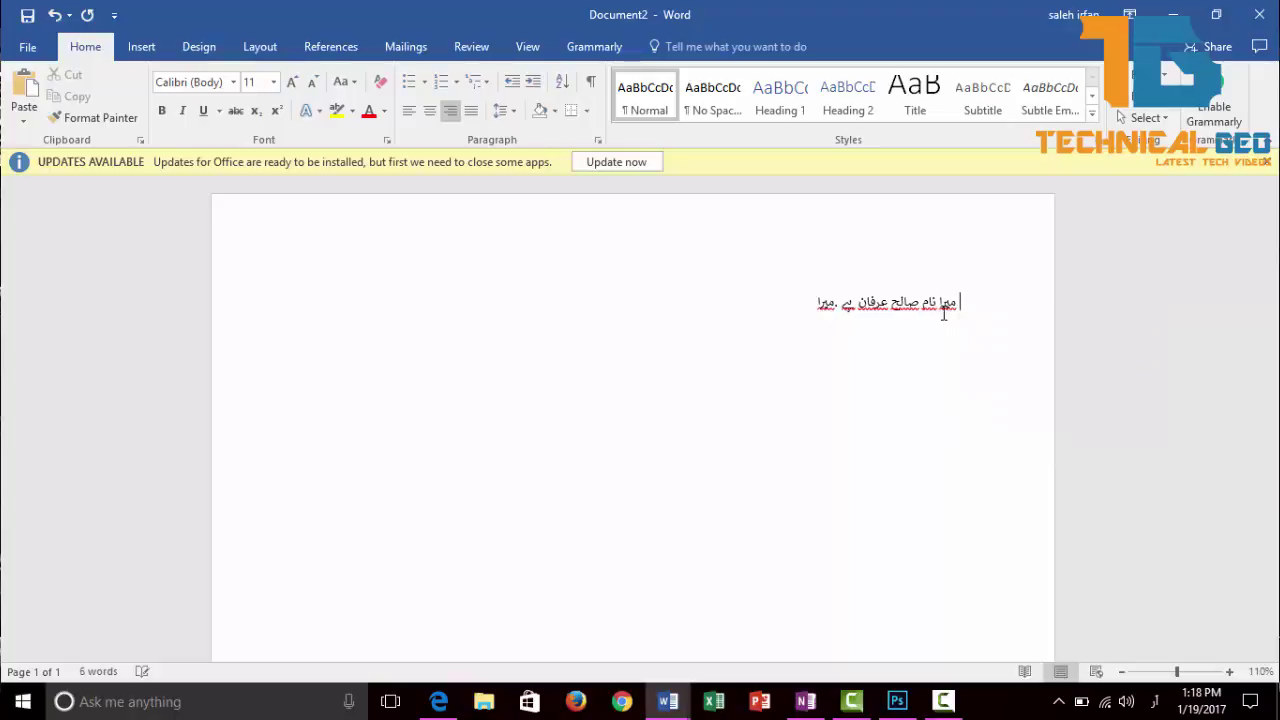
text(e)
key(BackSpace)
text(ek)
key(space)
text(chann)
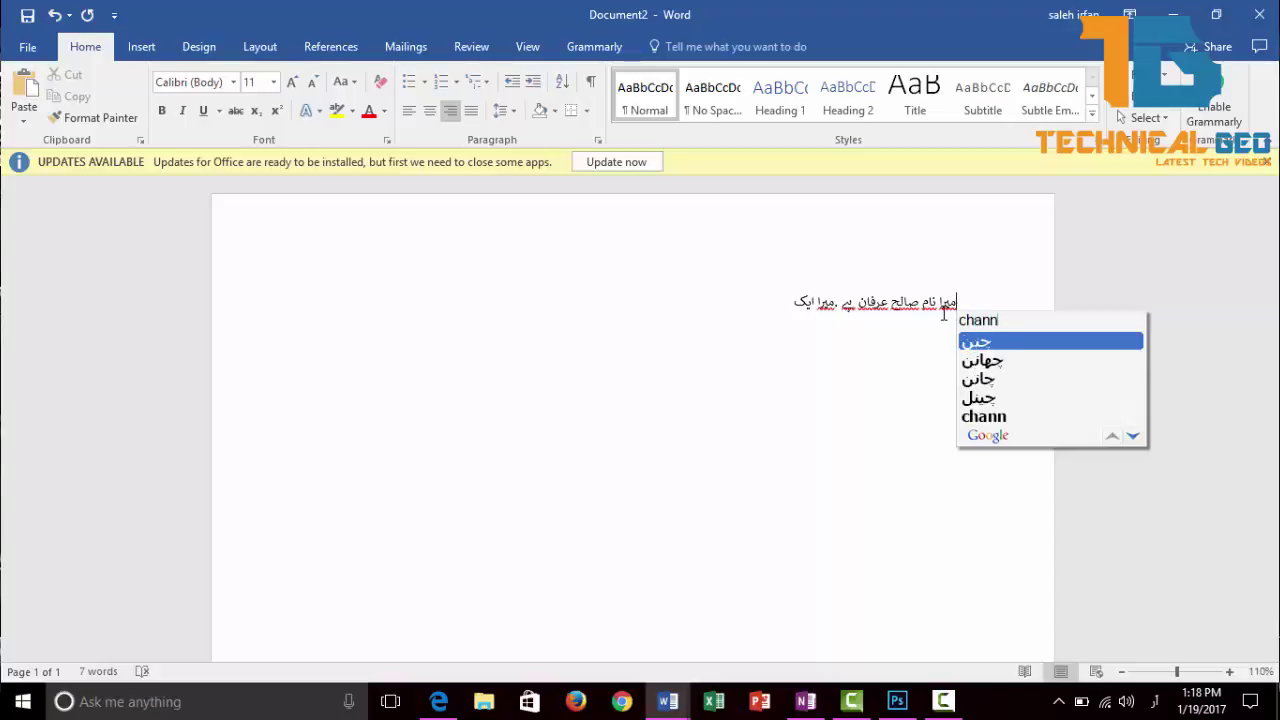
text(el)
key(space)
text(hai)
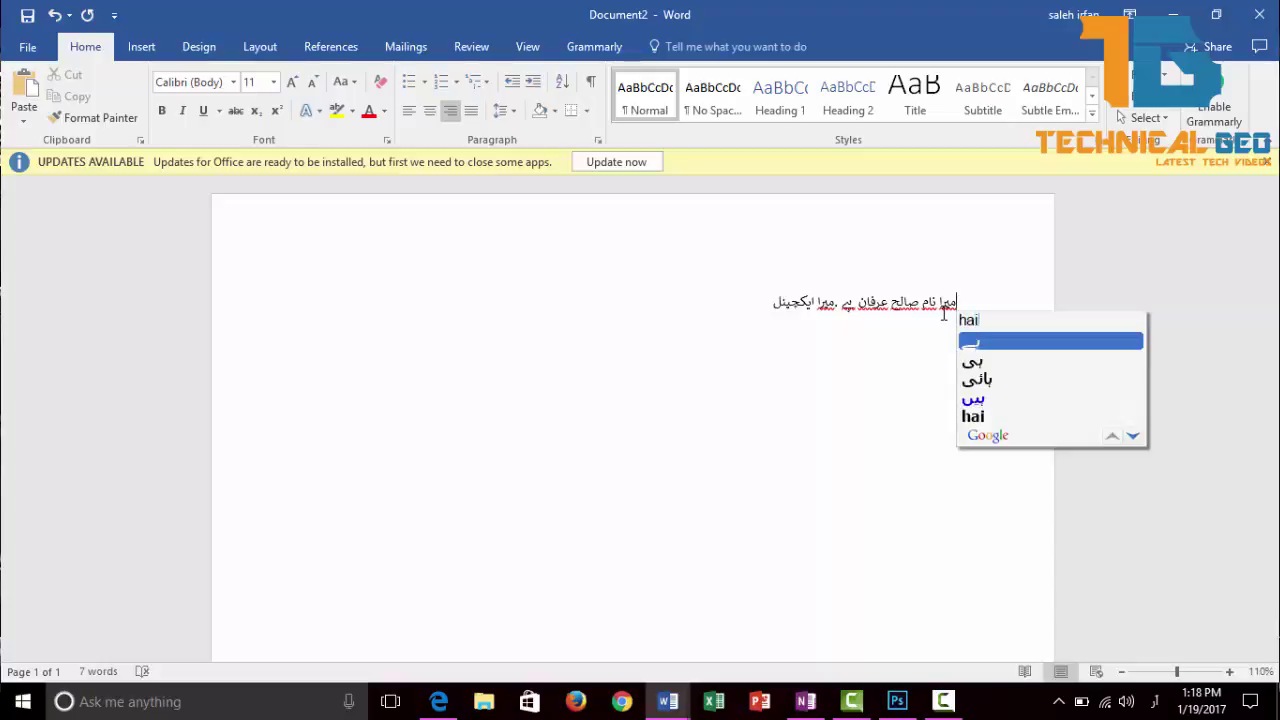
key(space)
key(BackSpace)
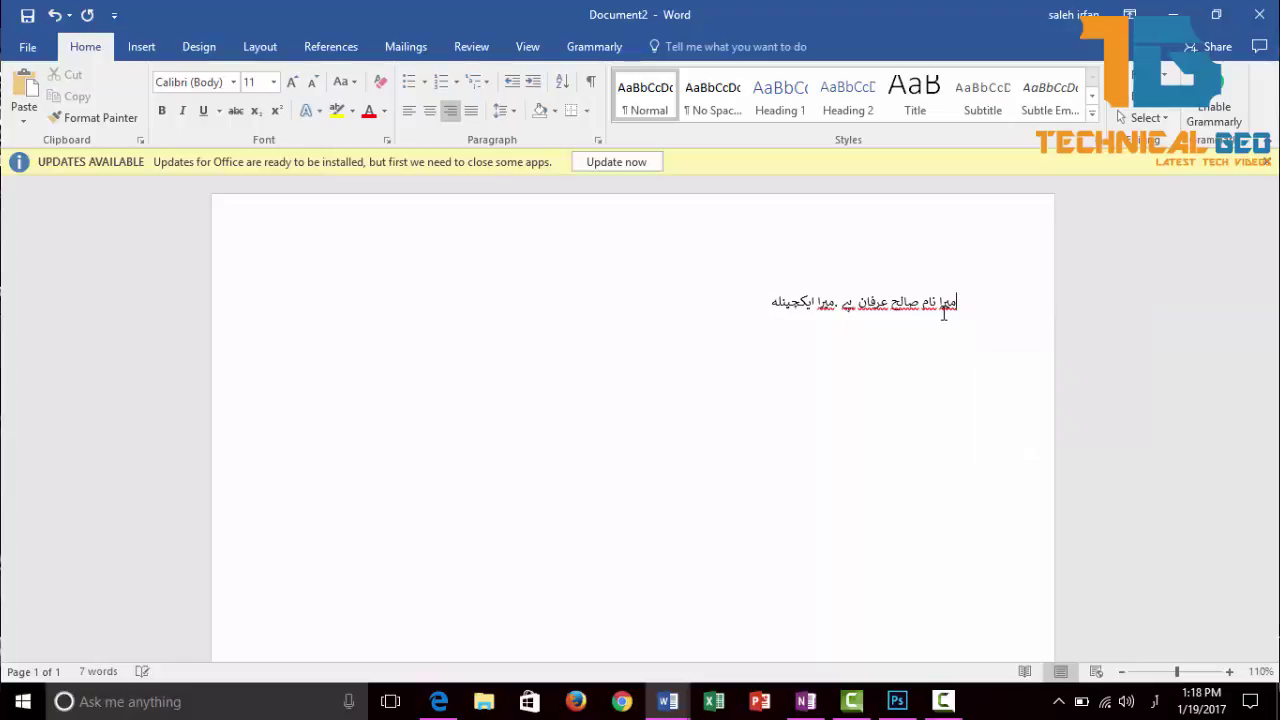
key(BackSpace)
key(BackSpace)
key(BackSpace)
key(BackSpace)
key(BackSpace)
key(BackSpace)
Retype ایک چینل ہے جس کا as separate Urdu words
text(ایک)
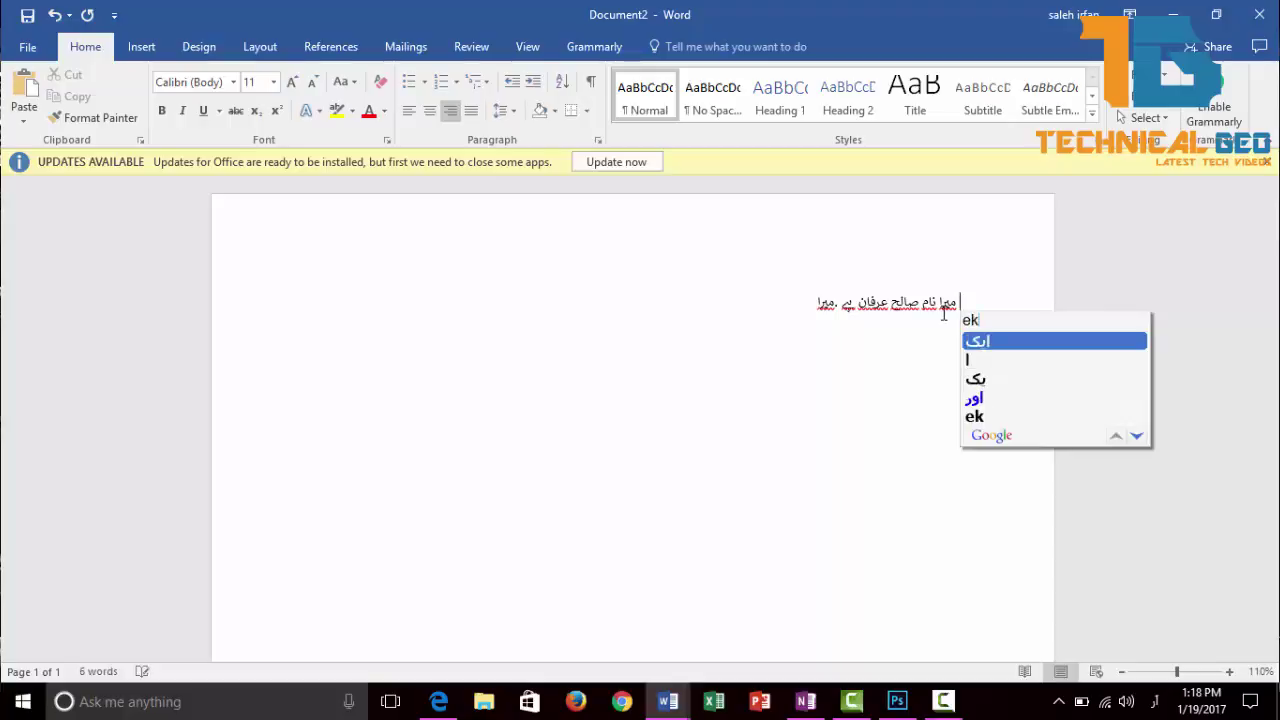
key(space)
text(c)
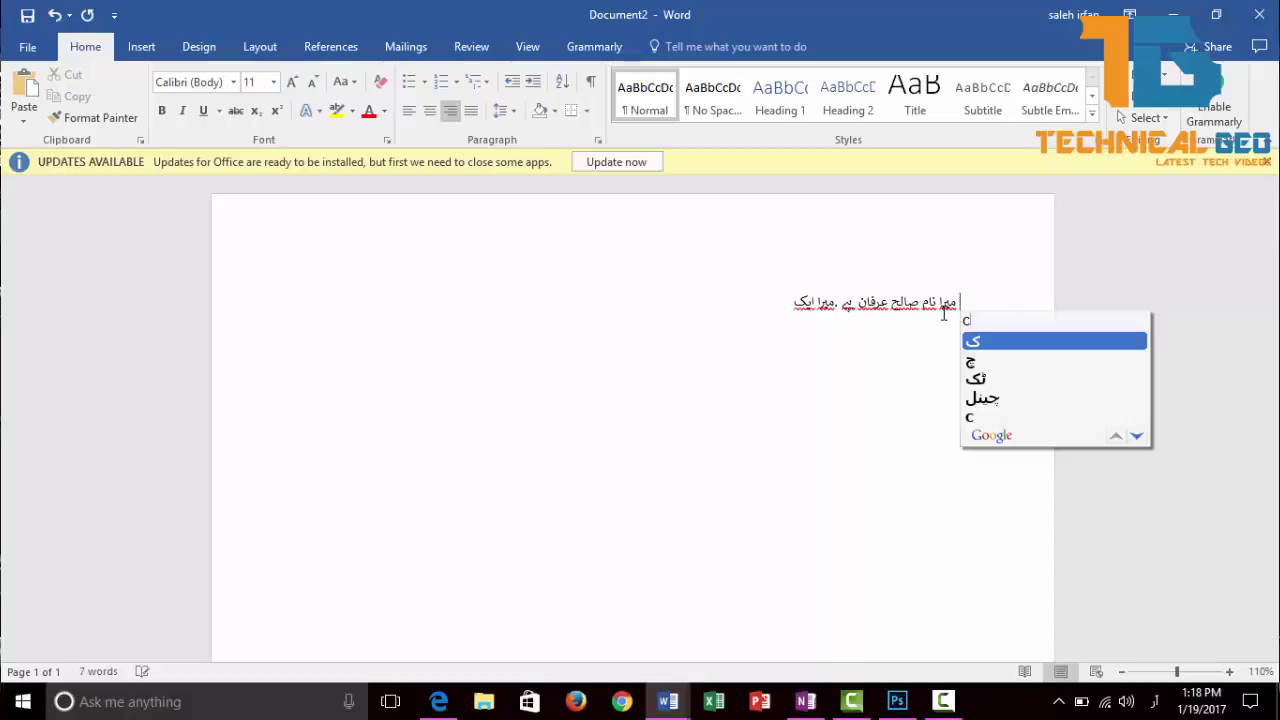
text(hannel)
key(space)
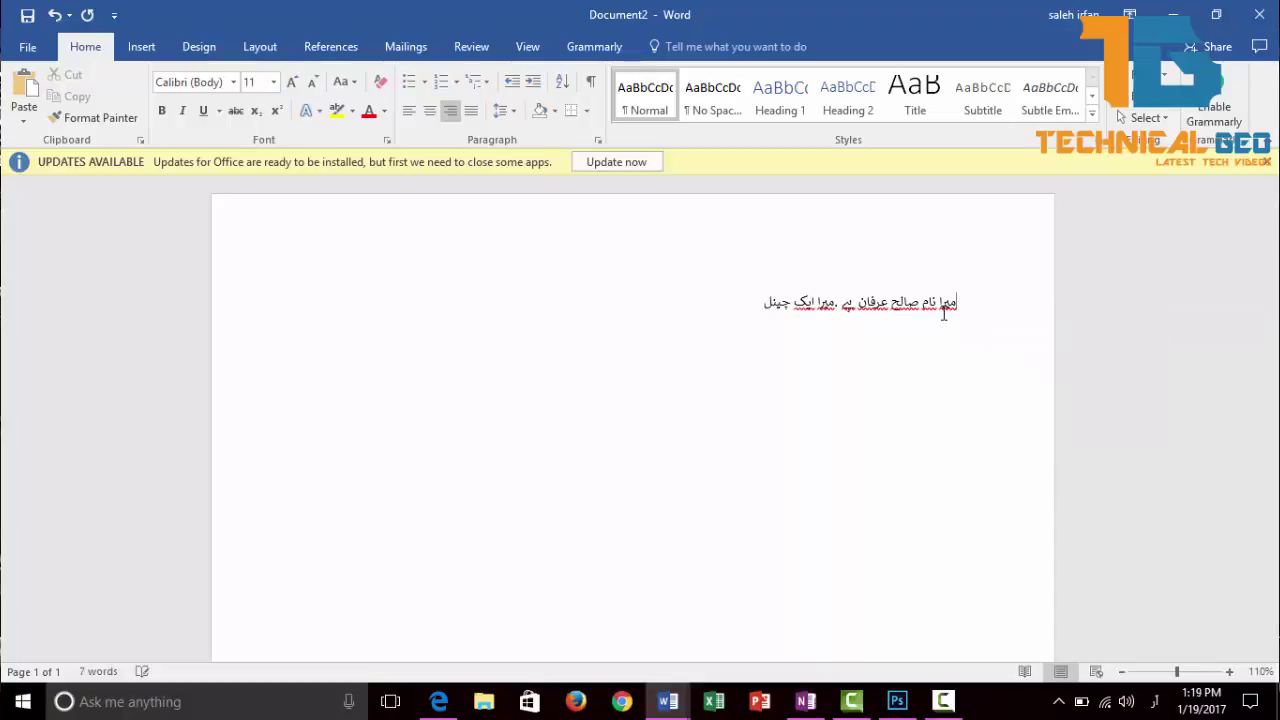
text(hai)
key(space)
text(jis)
key(space)
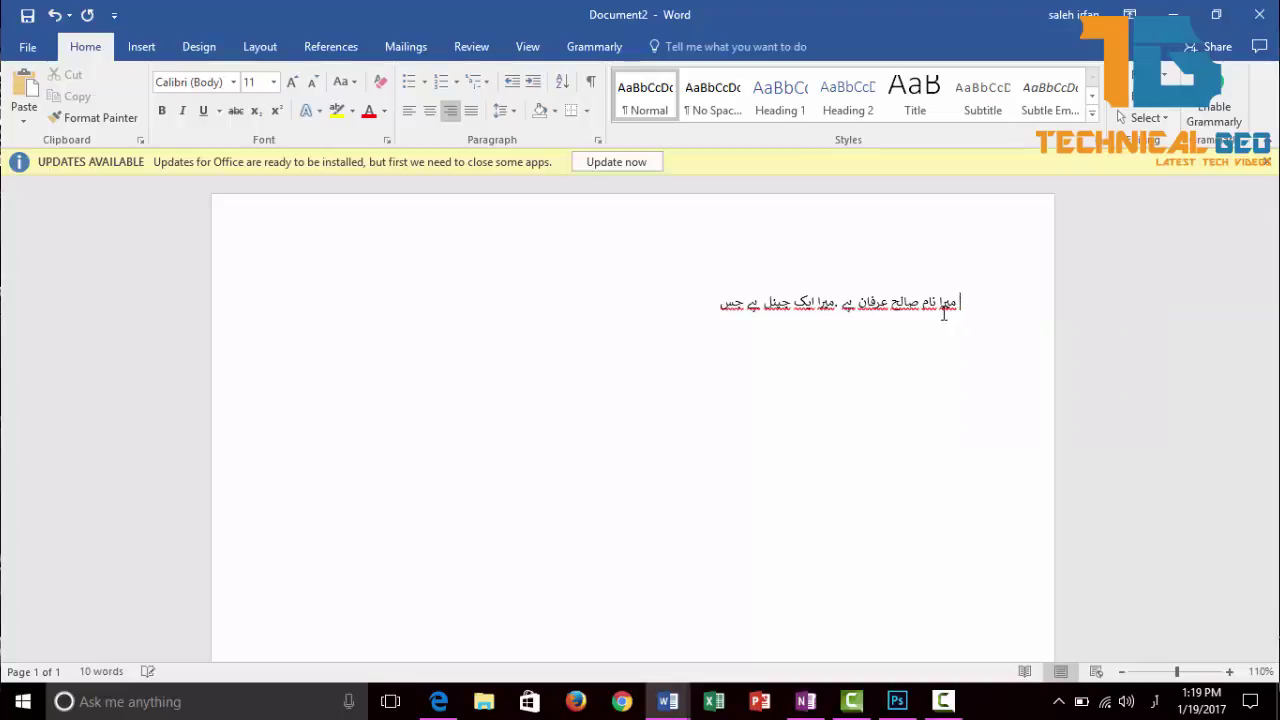
text(ka)
key(space)
Finish the sentence with نام ٹیکنیکل جیو ہے, correcting the spelling of جیو
text(nam)
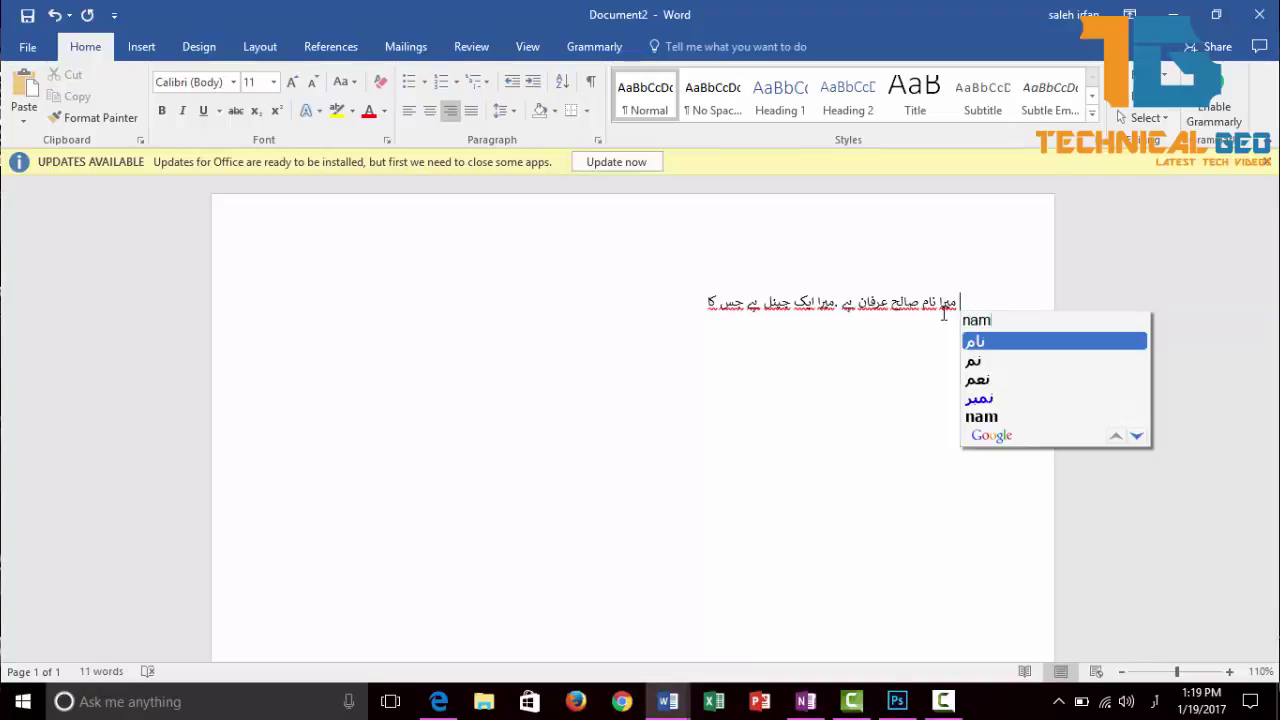
key(space)
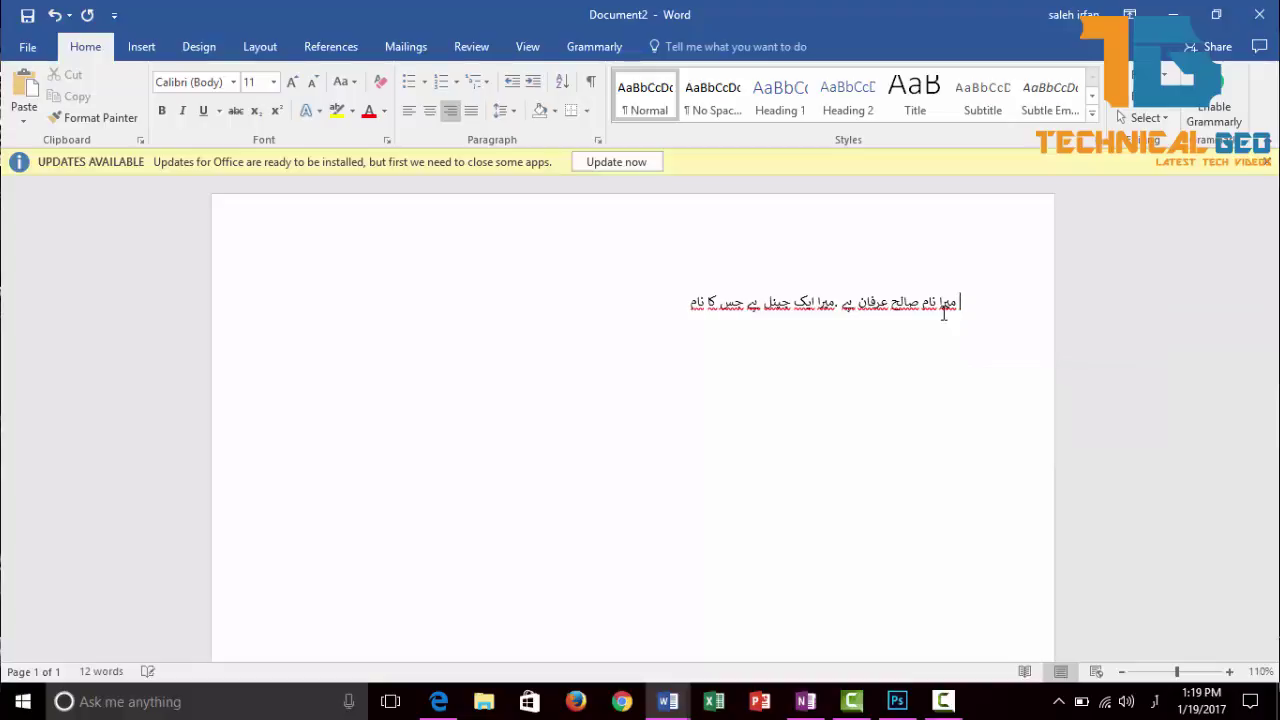
text(techni)
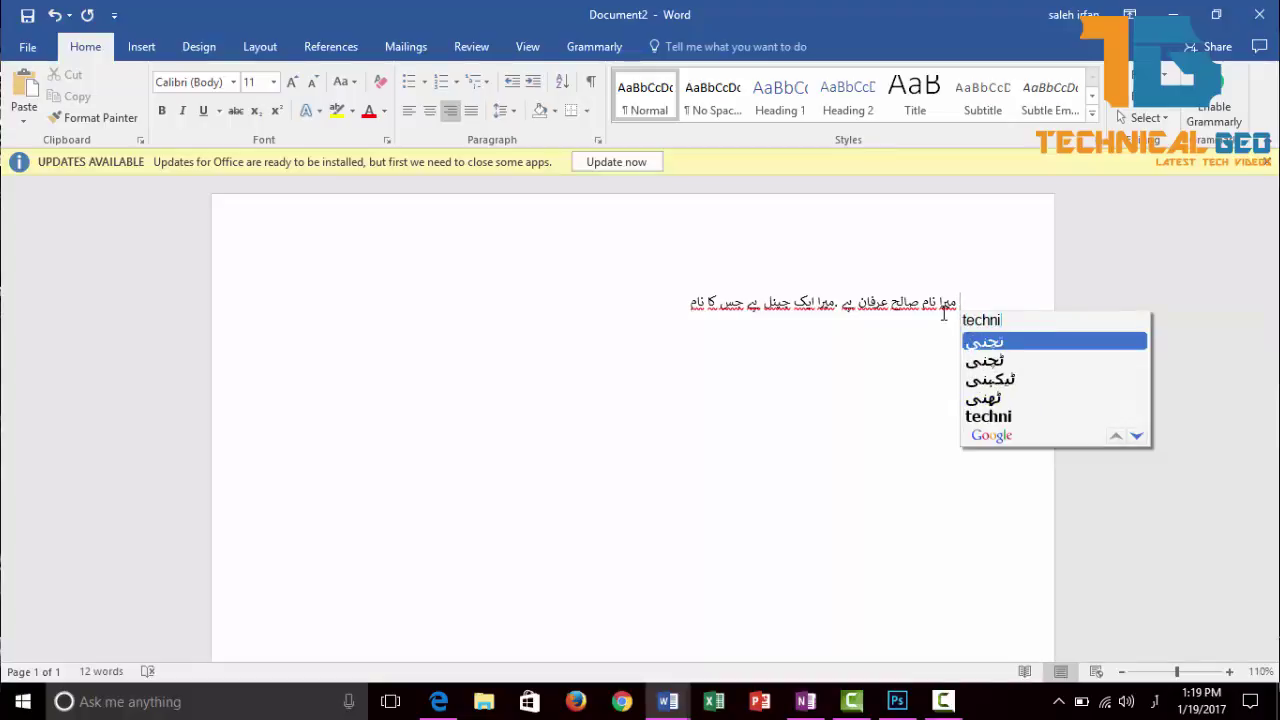
text(cal)
key(space)
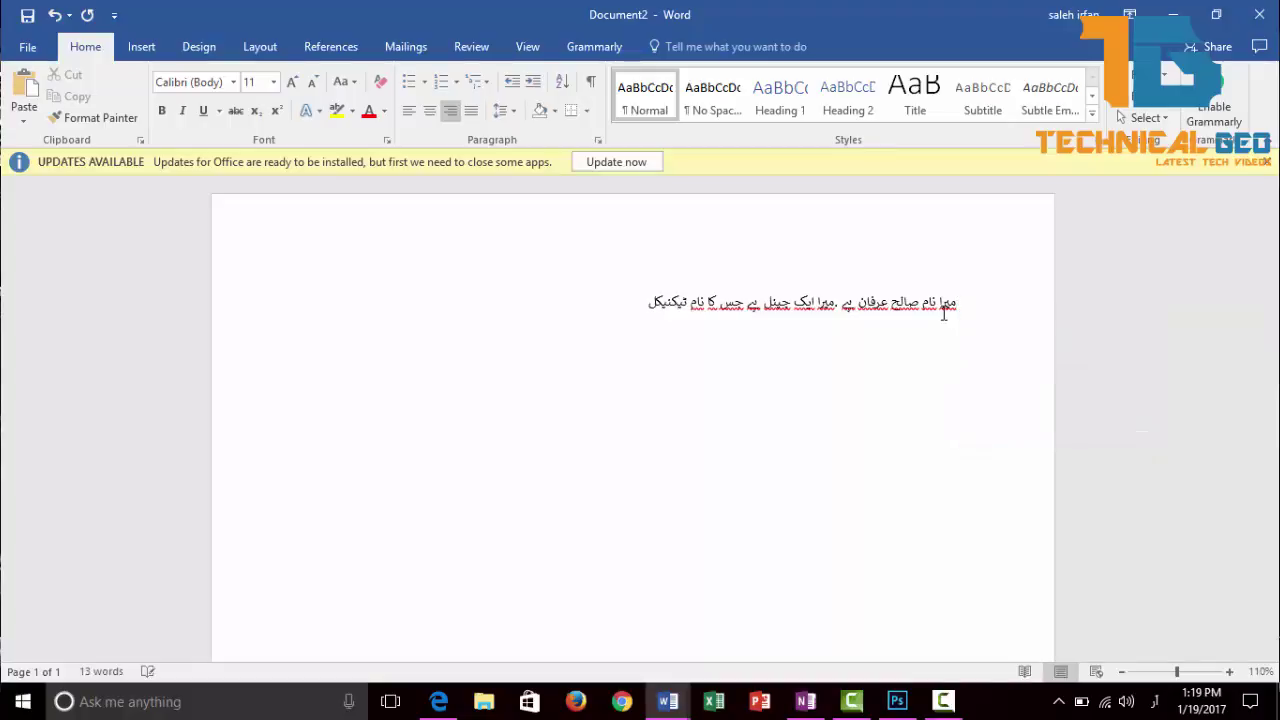
text(geo)
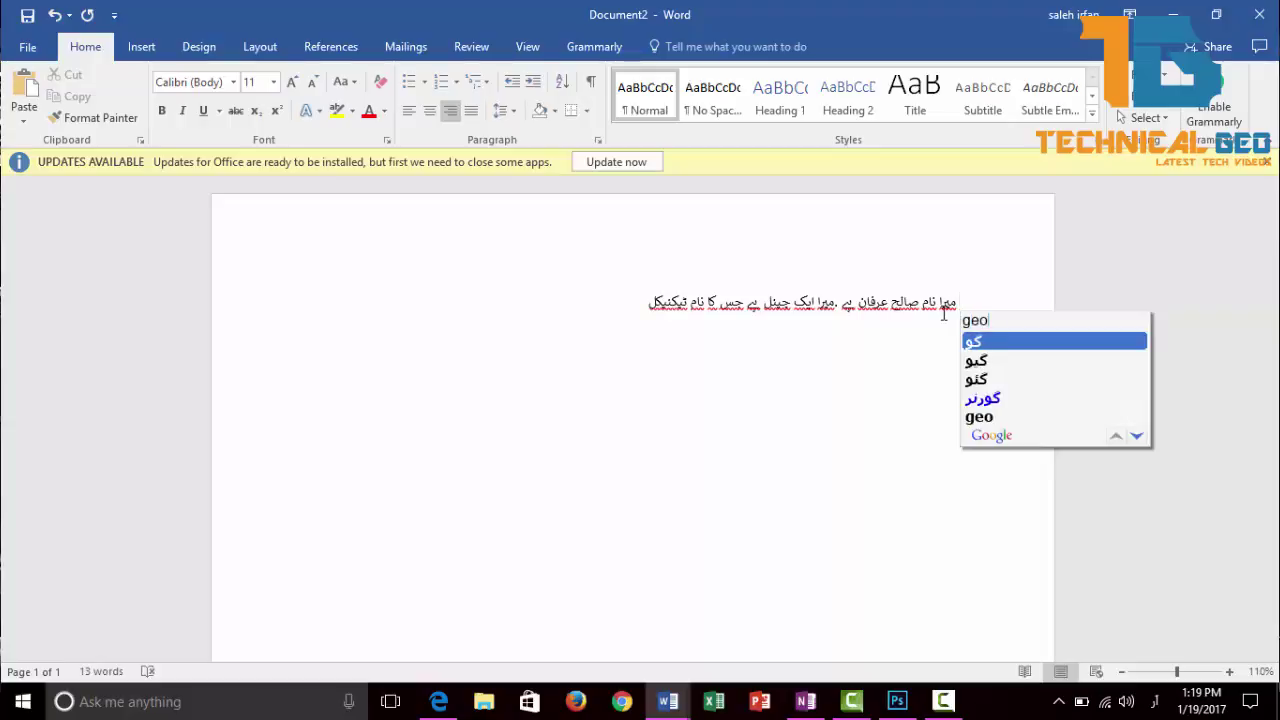
key(BackSpace)
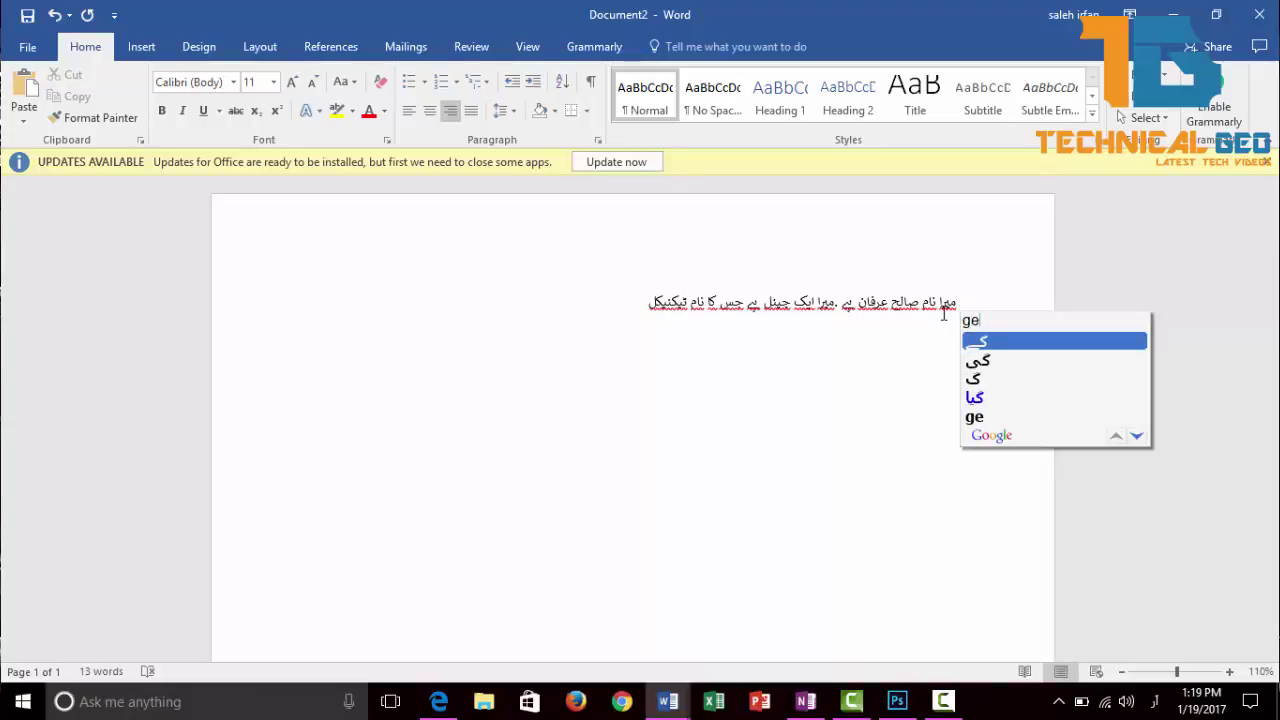
text(eo)
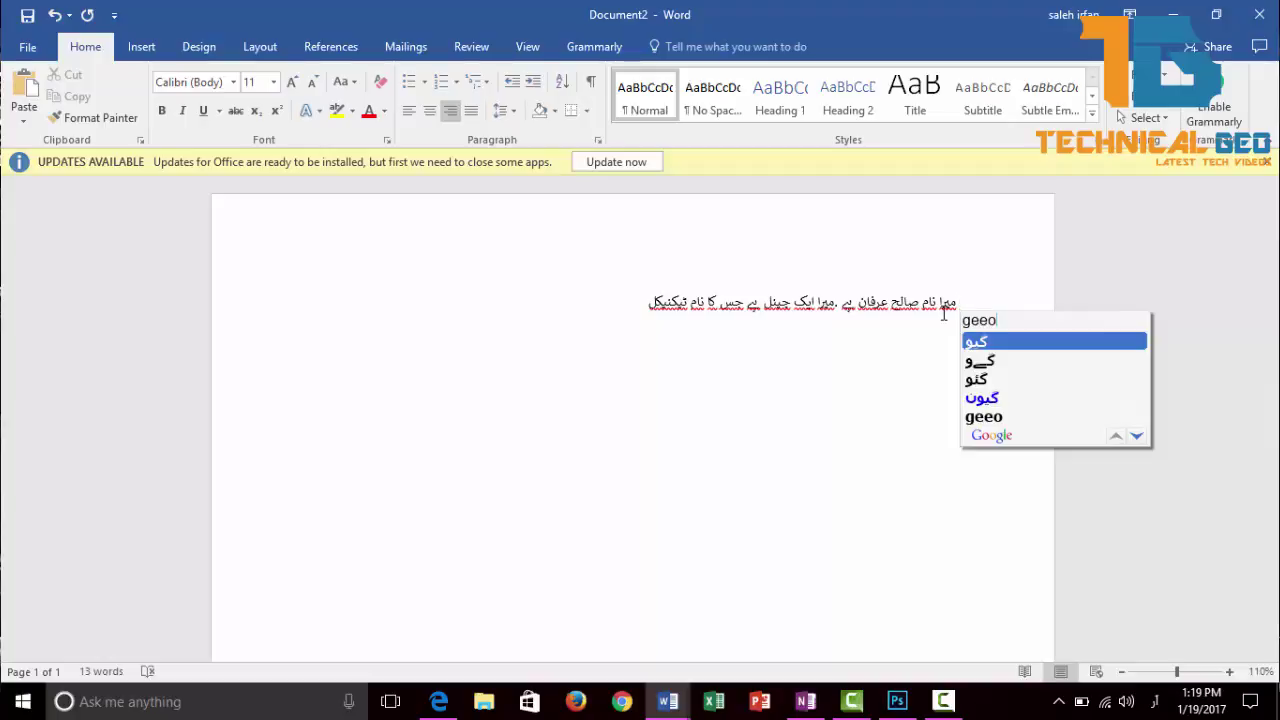
key(BackSpace)
key(BackSpace)
key(BackSpace)
key(BackSpace)
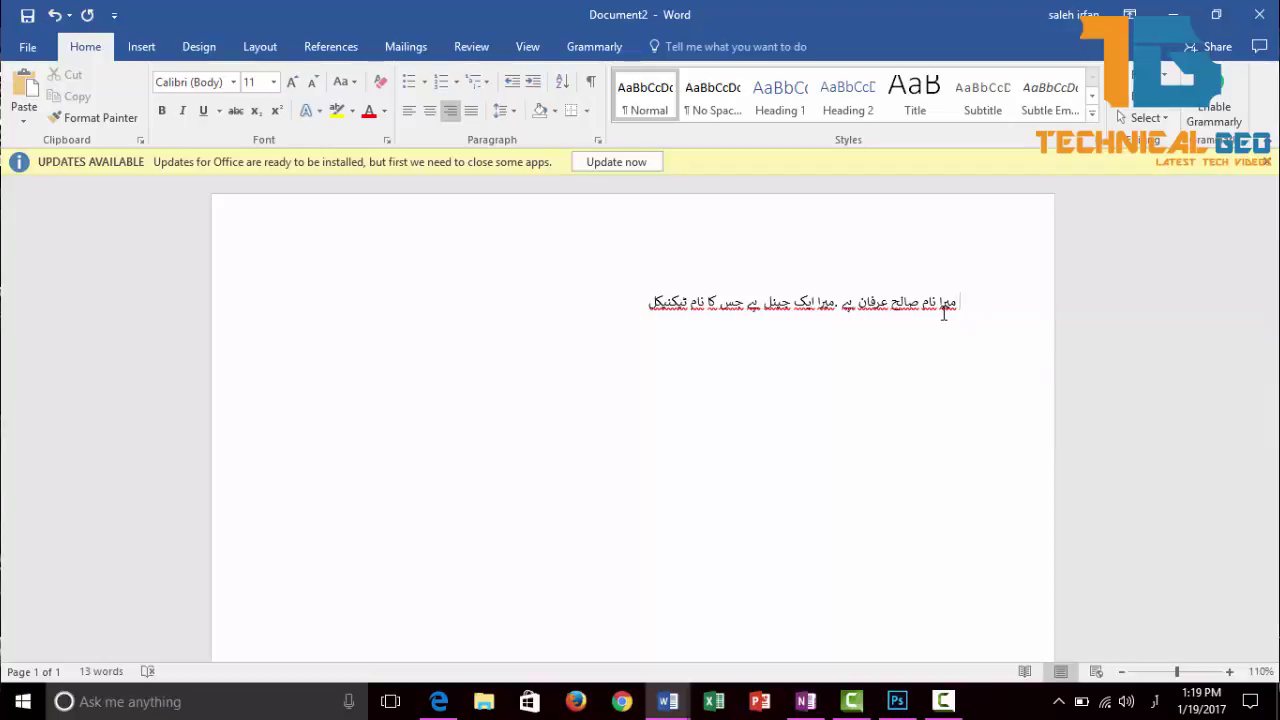
text(je)
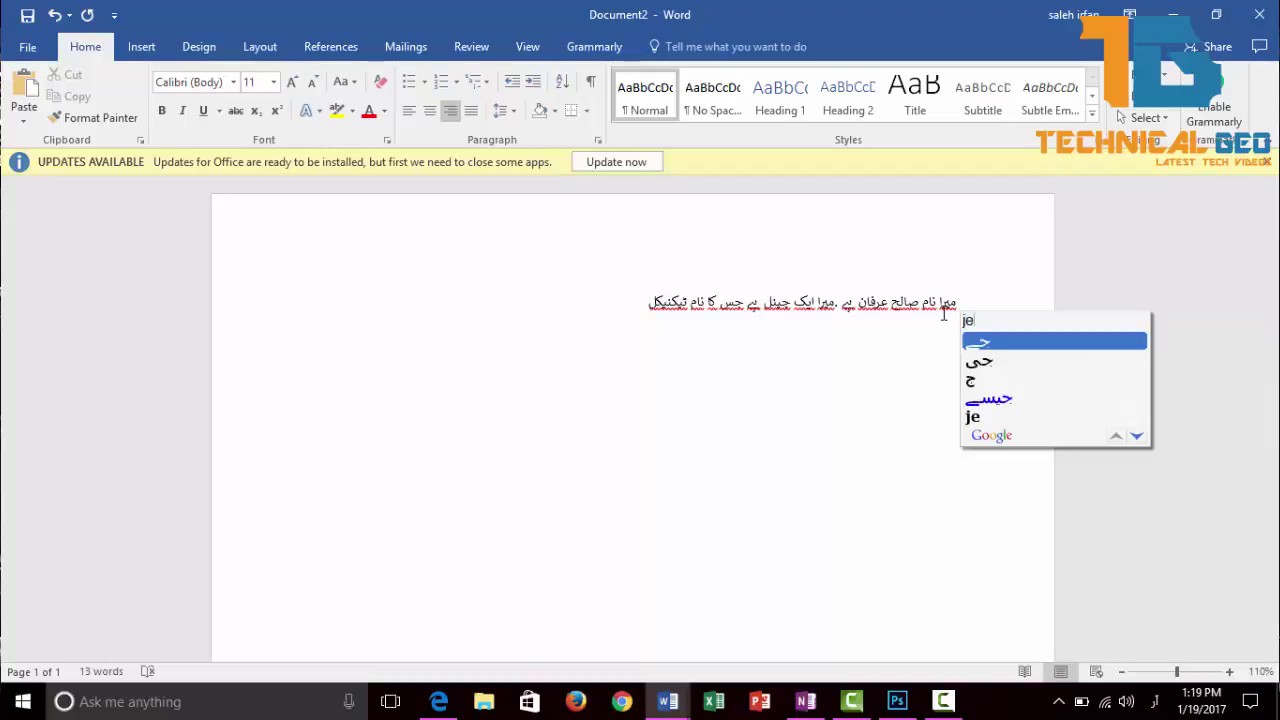
text(eo)
key(Escape)
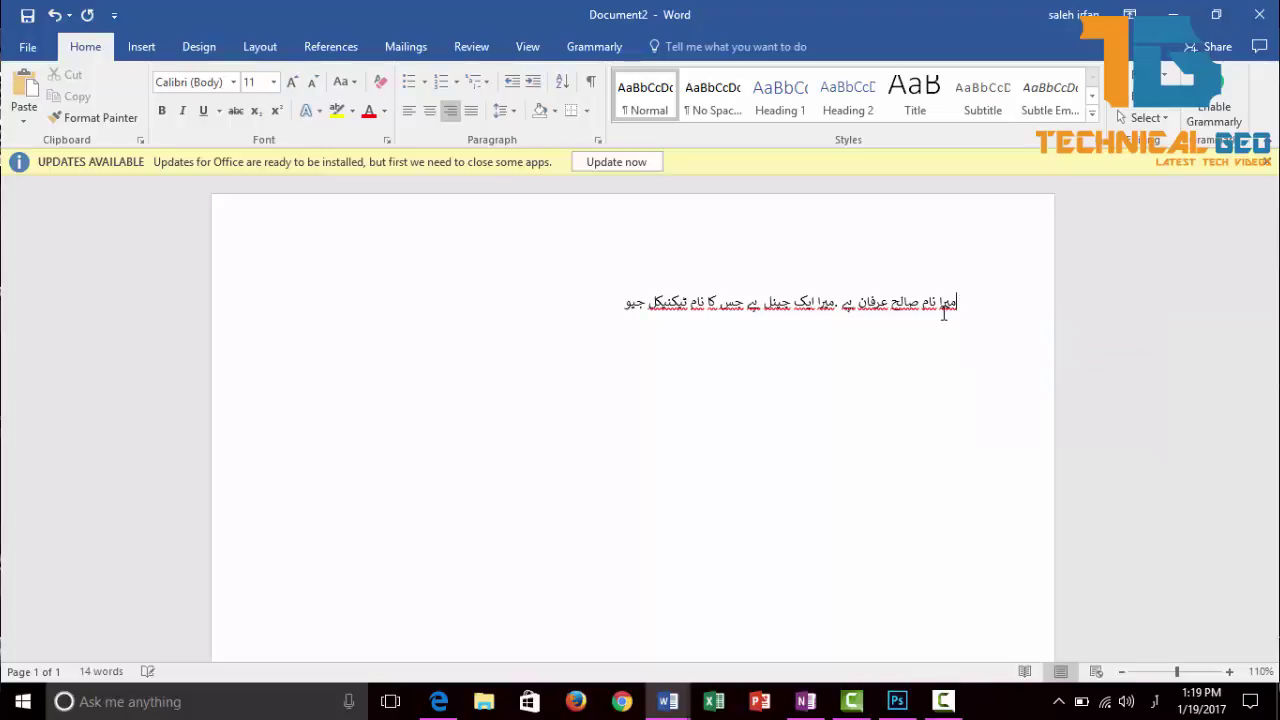
text(h)
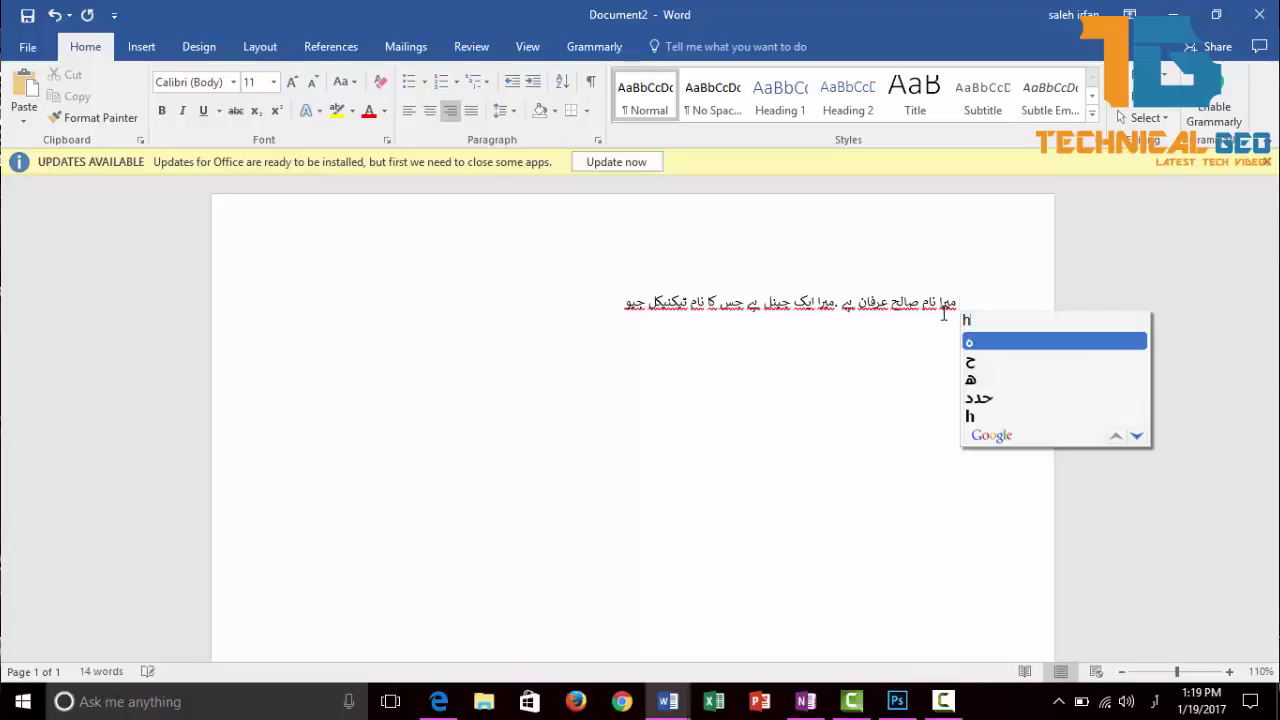
text(ai)
key(space)
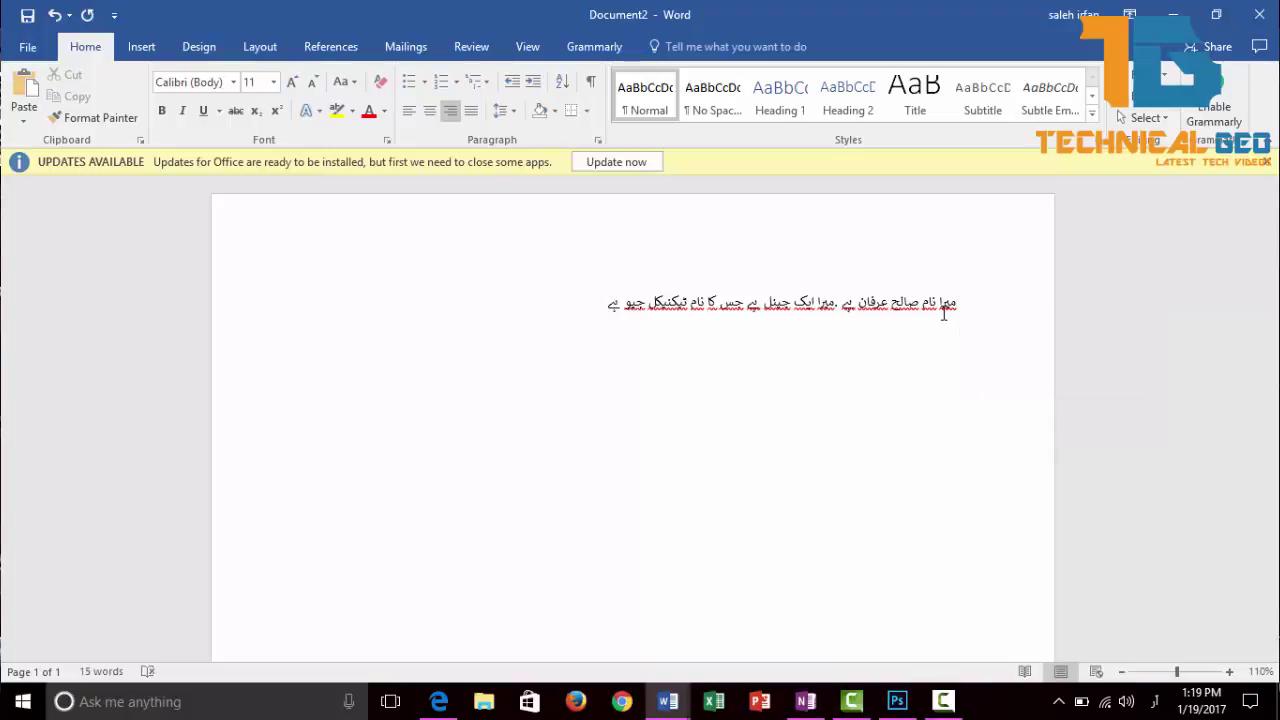
key(ctrl+a)
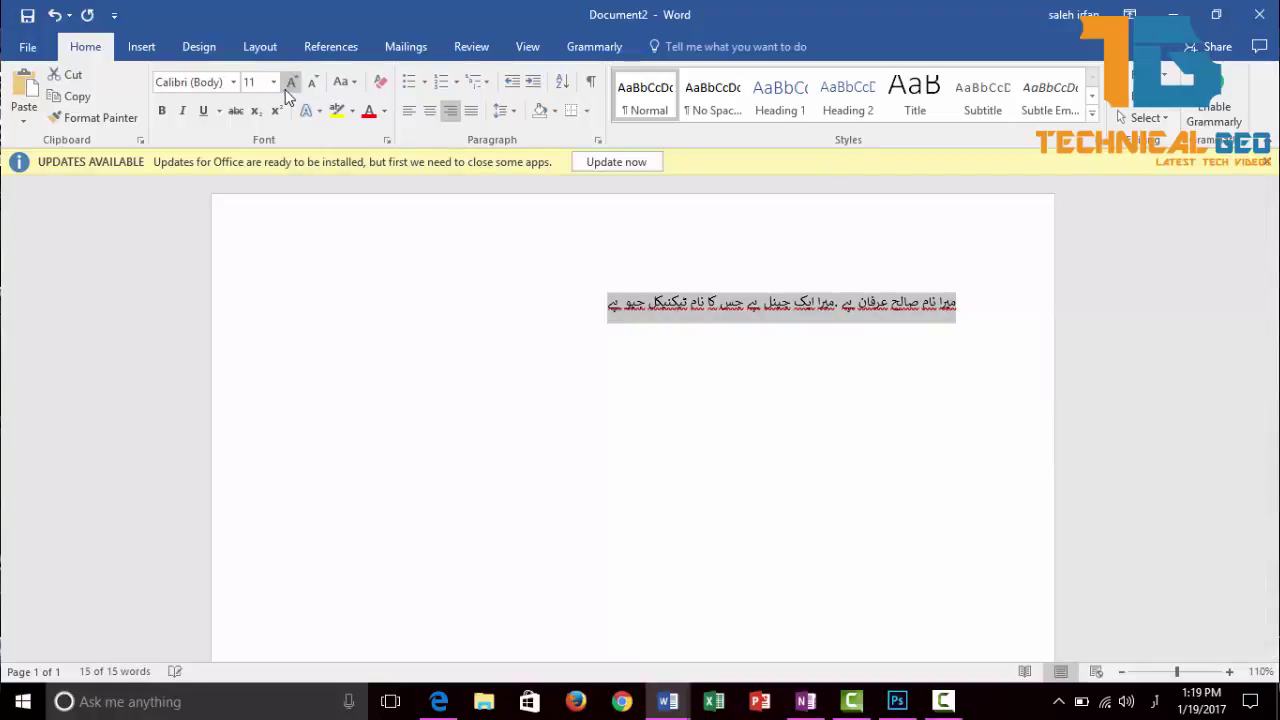
Grow the selected Urdu line to 20 pt, deselect it and minimize Word
click(291, 82)
click(291, 82)
click(291, 82)
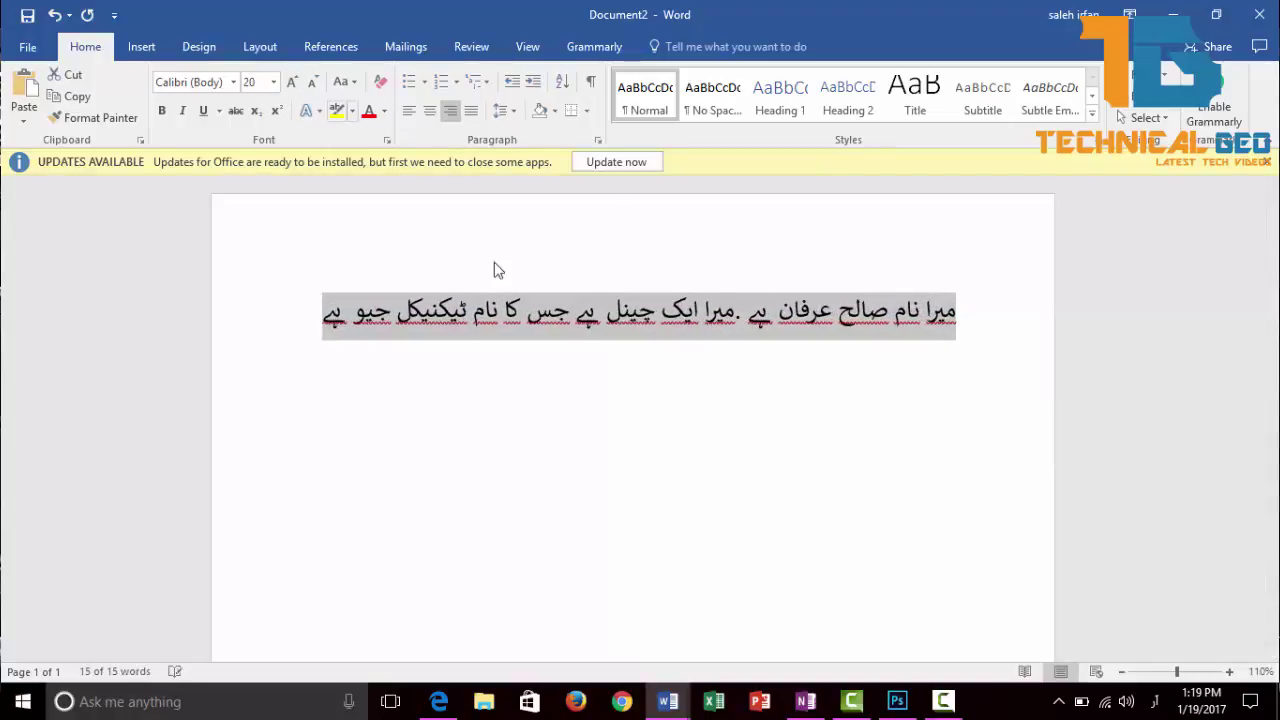
click(431, 320)
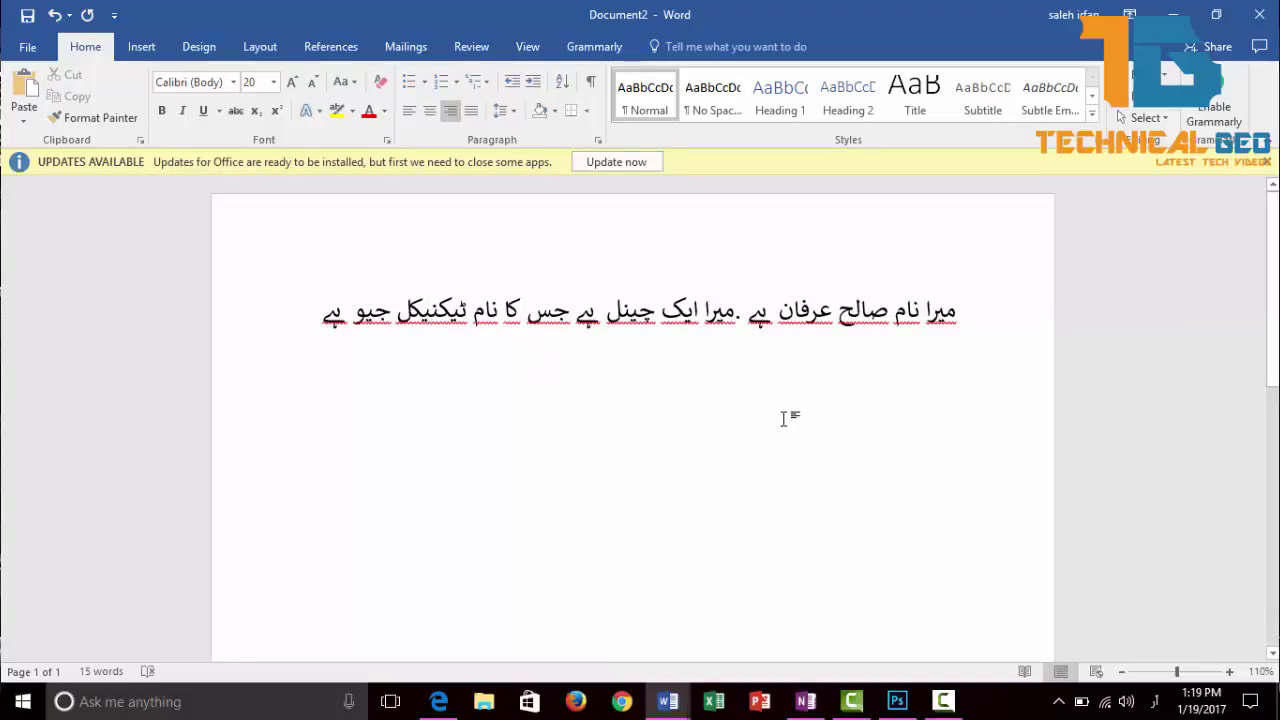
click(1173, 14)
Minimize the Photoshop window to reveal the desktop
click(1194, 10)
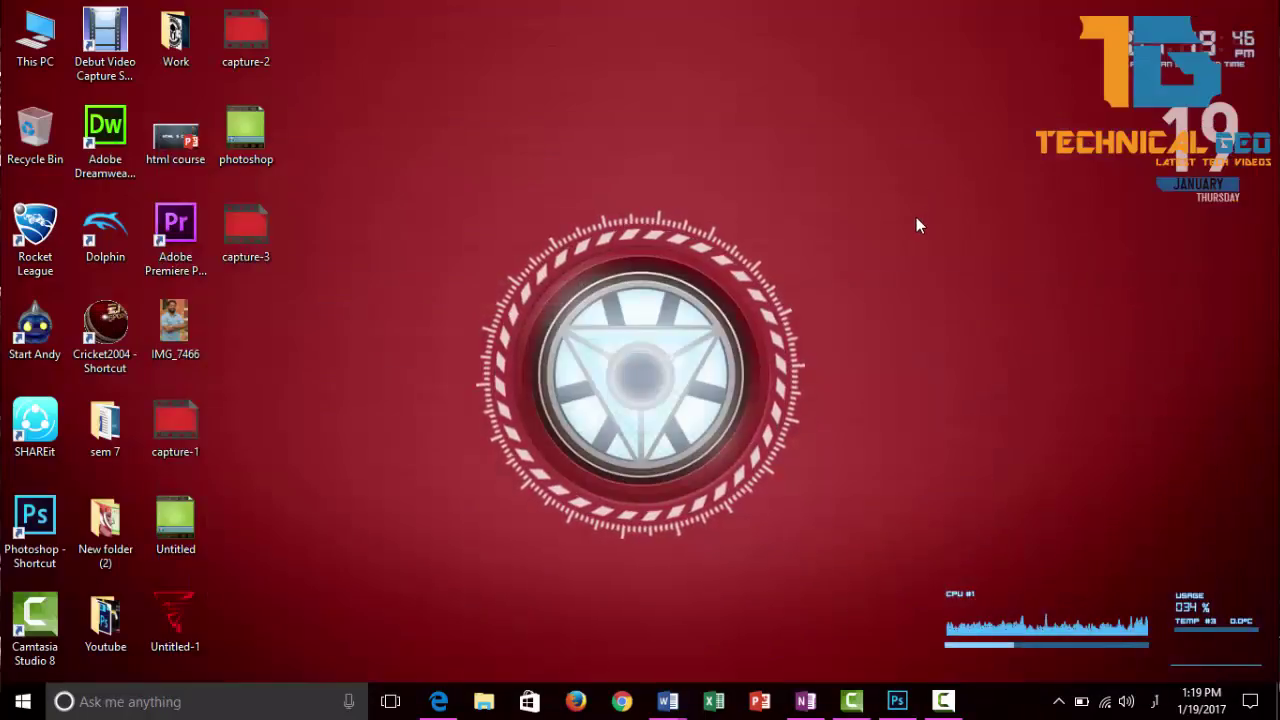